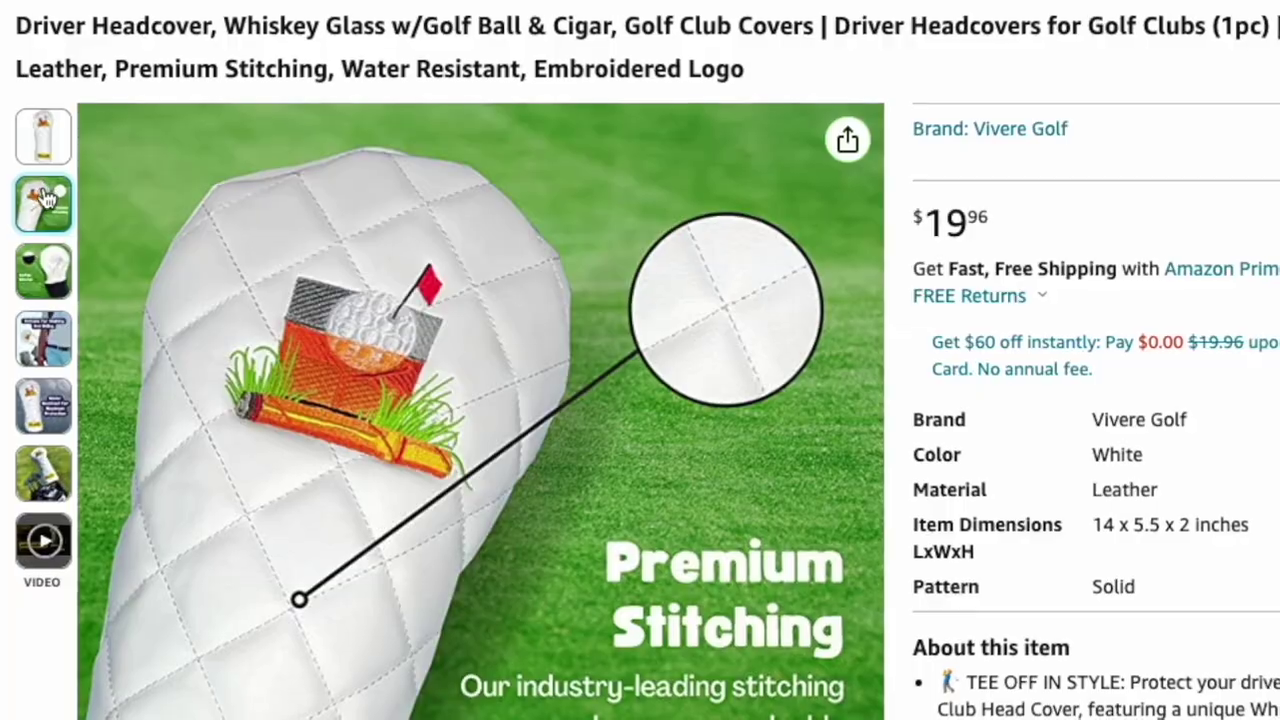
# Look through the product photos in the golf driver headcover listing
pyautogui.moveTo(57, 262)
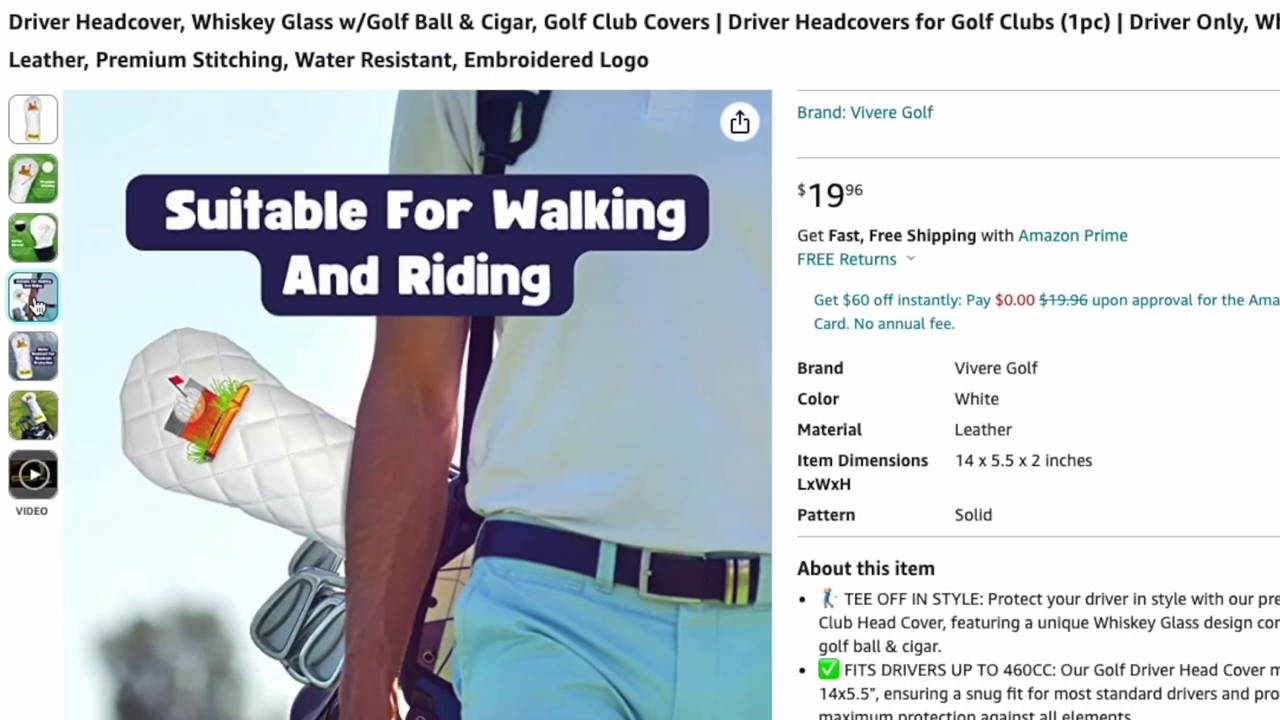
pyautogui.moveTo(50, 392)
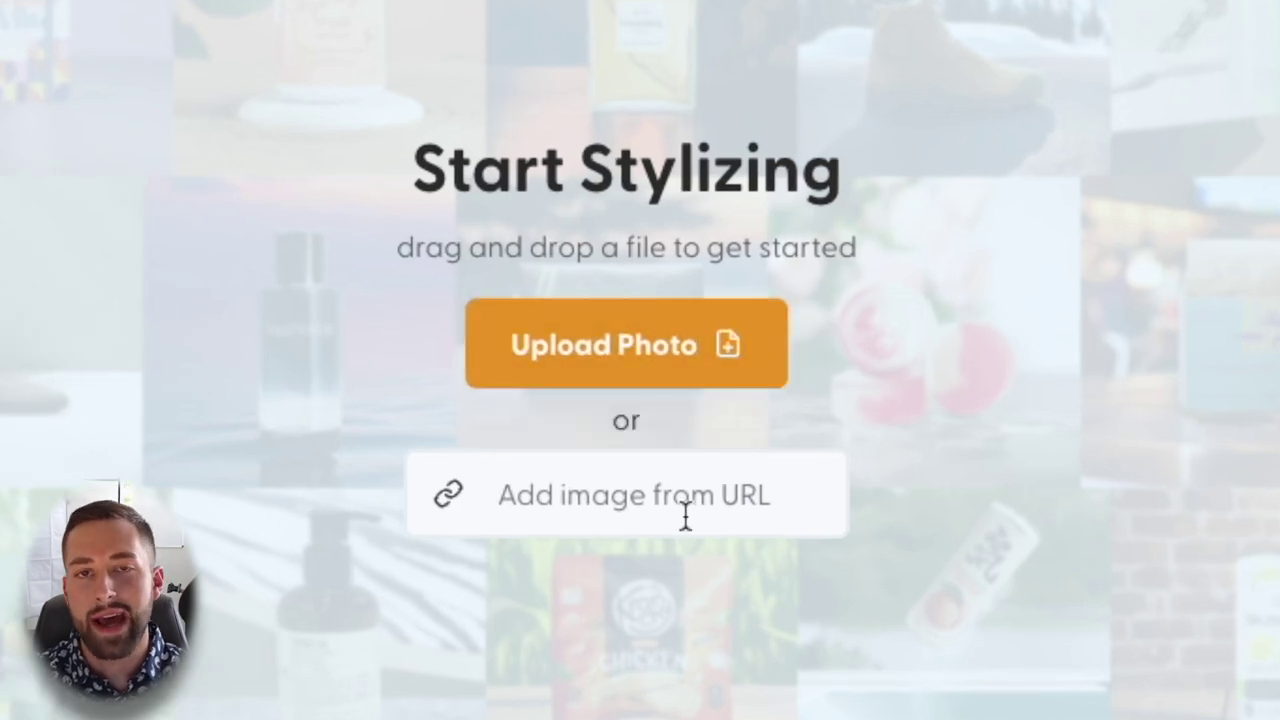
# Upload the product photo IMG_4026.HEIC from the Downloads folder
pyautogui.click(634, 355)
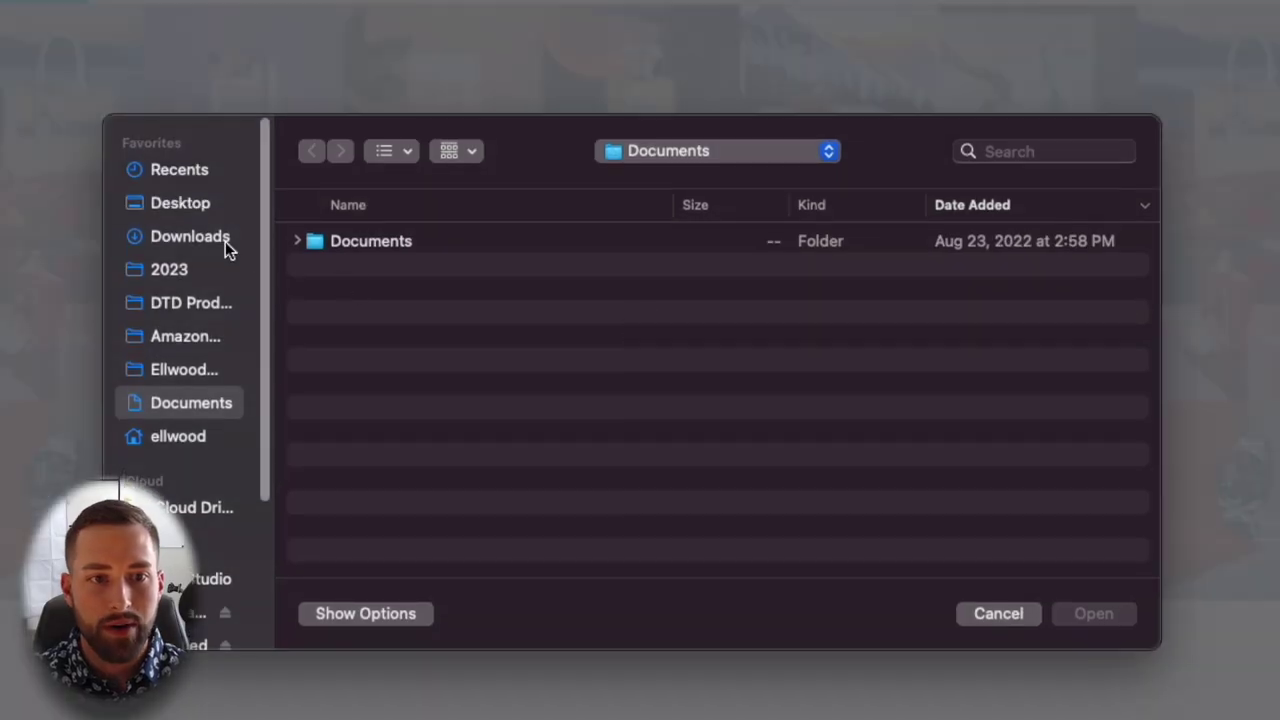
pyautogui.click(225, 241)
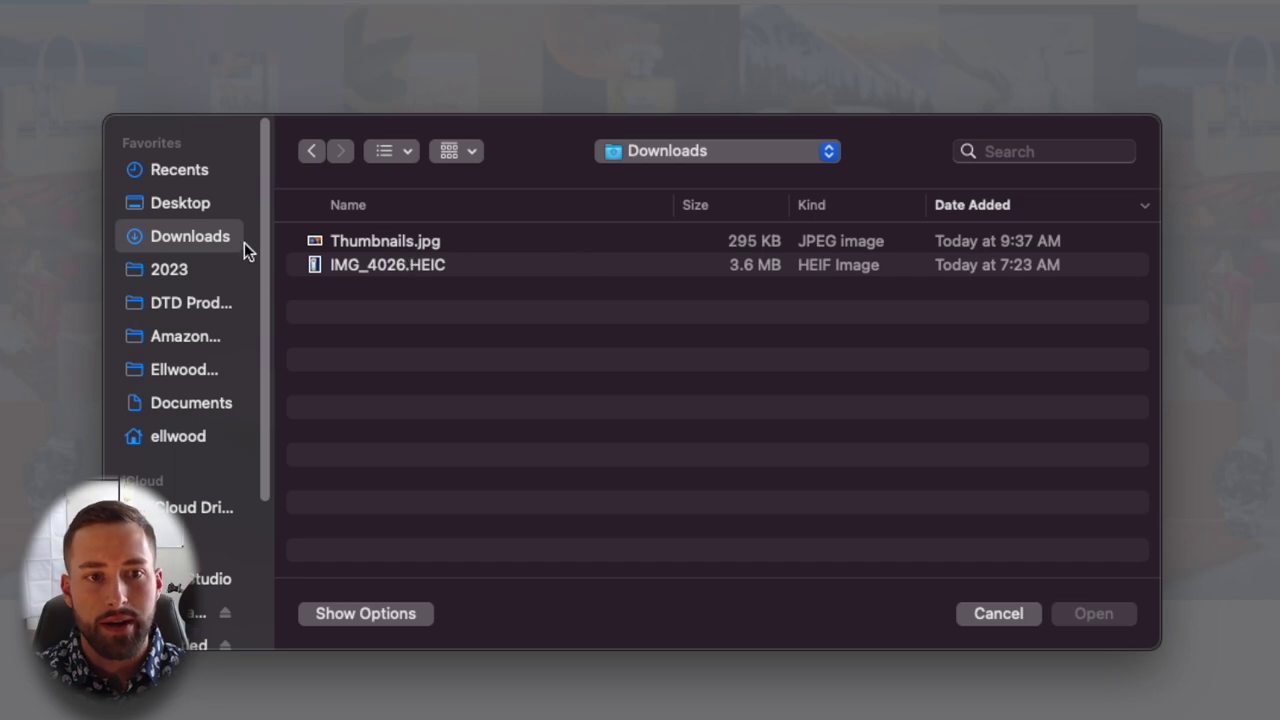
pyautogui.doubleClick(407, 266)
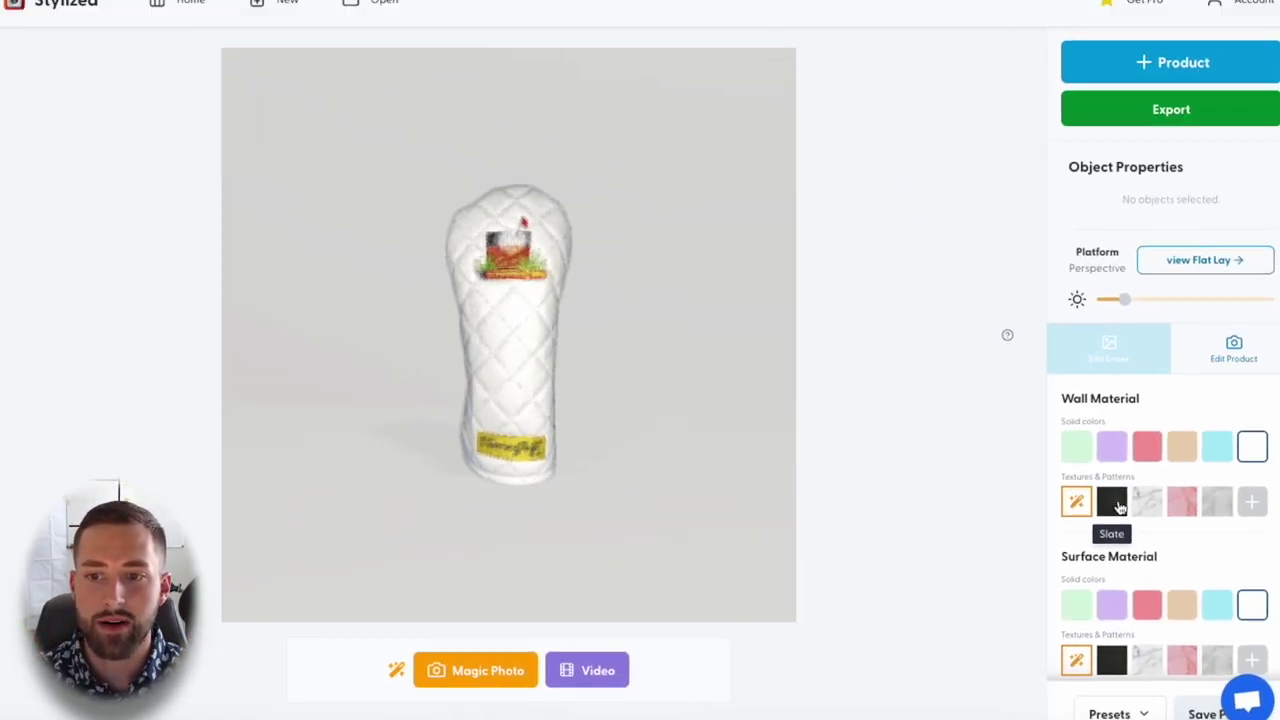
# Try the Slate, pink marble and Cement textures on the wall and settle on White Marble
pyautogui.click(1120, 507)
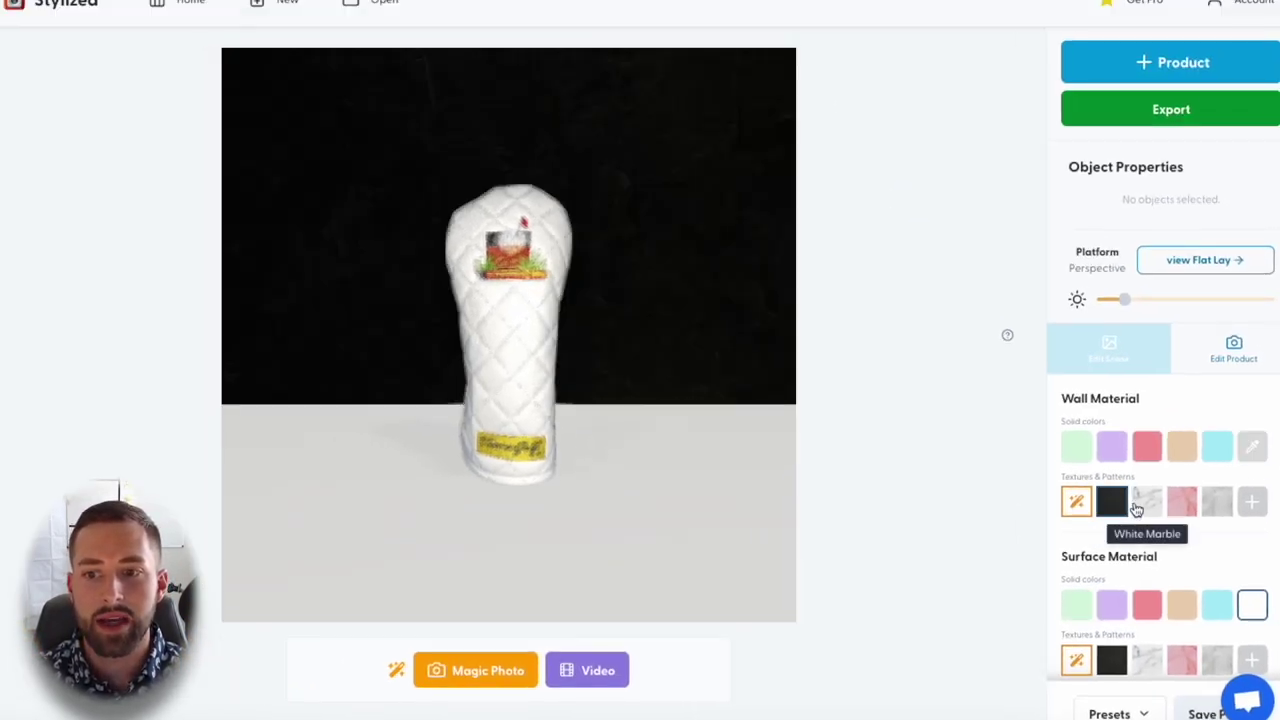
pyautogui.click(1143, 508)
pyautogui.click(1179, 501)
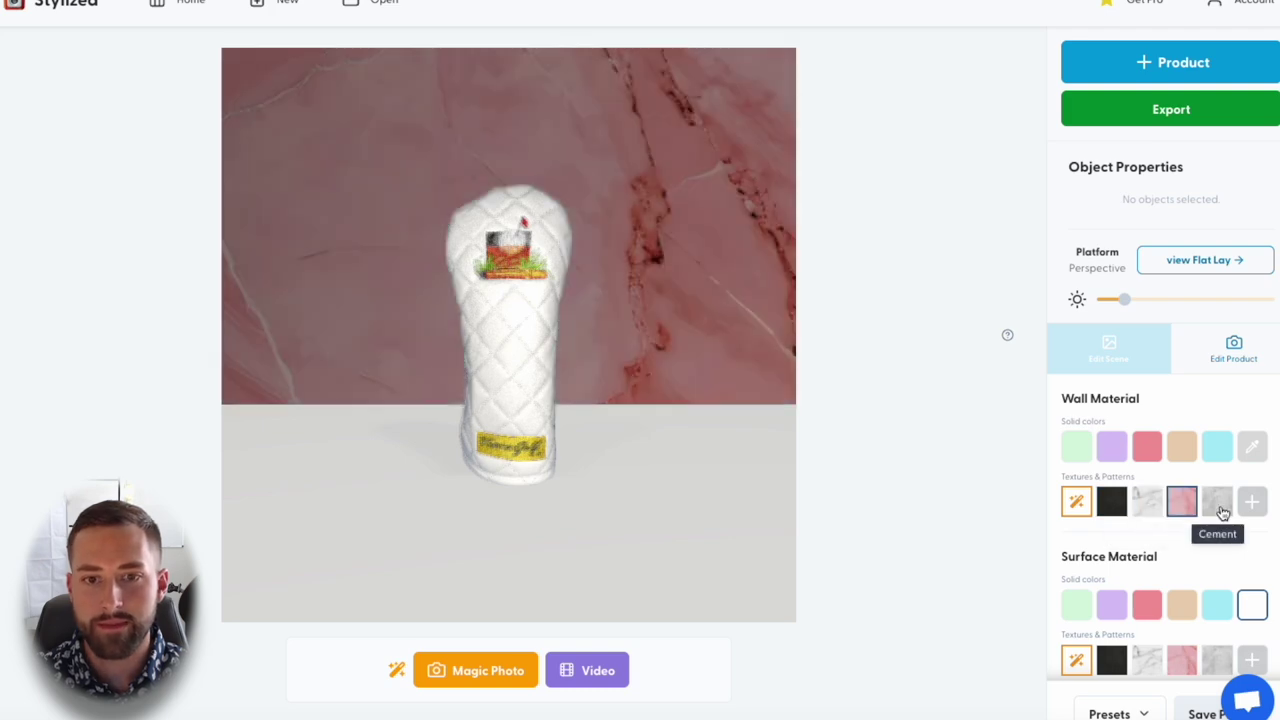
pyautogui.click(1220, 508)
pyautogui.click(1147, 505)
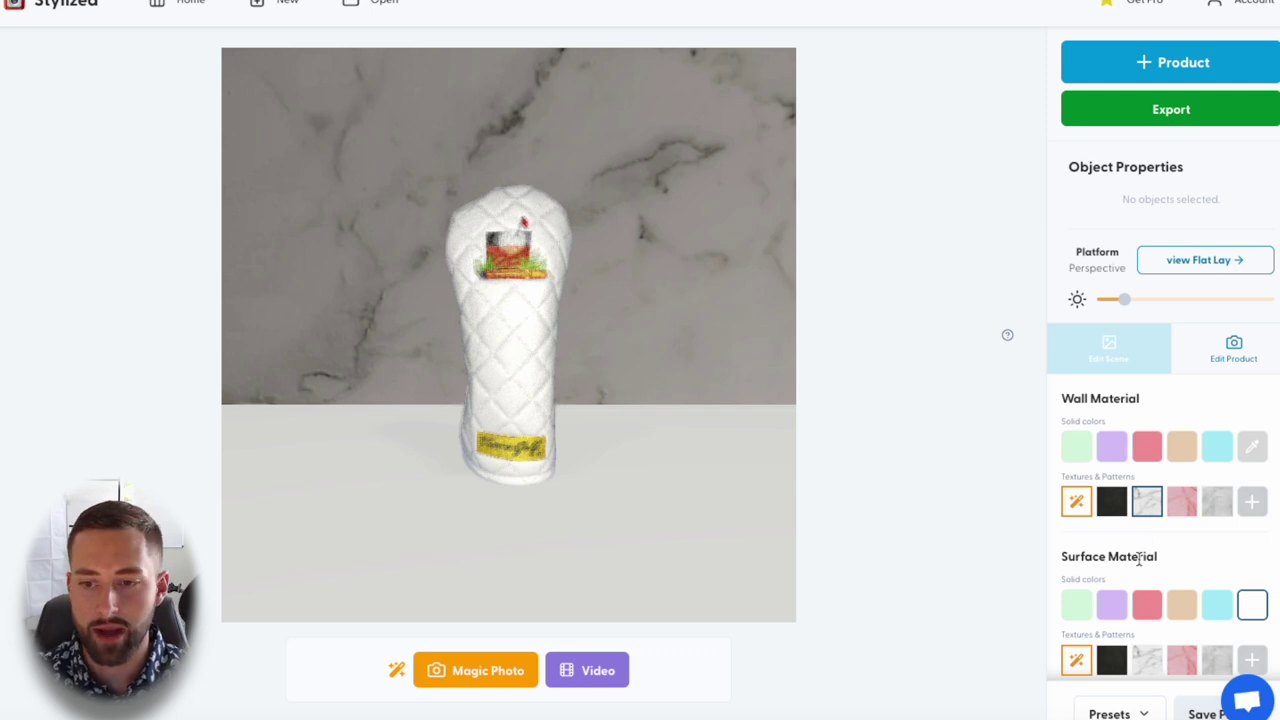
# Try the Slate texture on the surface beneath the headcover and settle on White Marble
pyautogui.scroll(-1, 1133, 567)
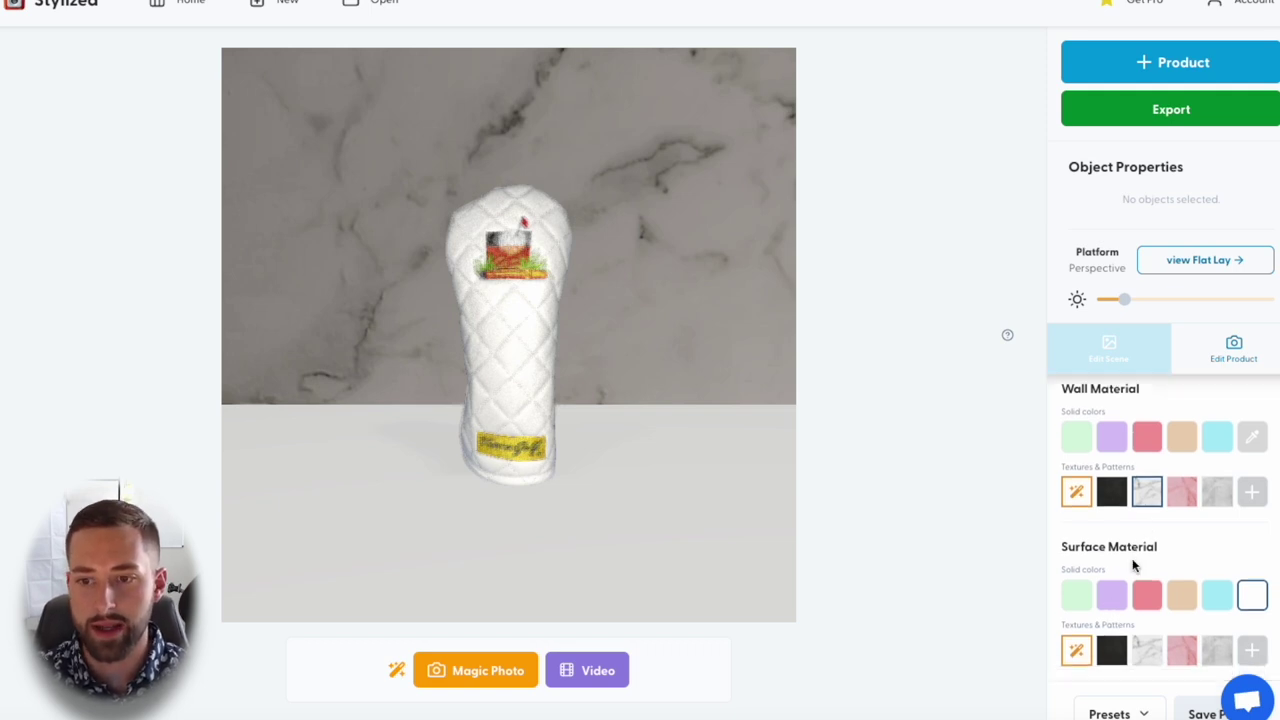
pyautogui.click(1111, 651)
pyautogui.click(1147, 652)
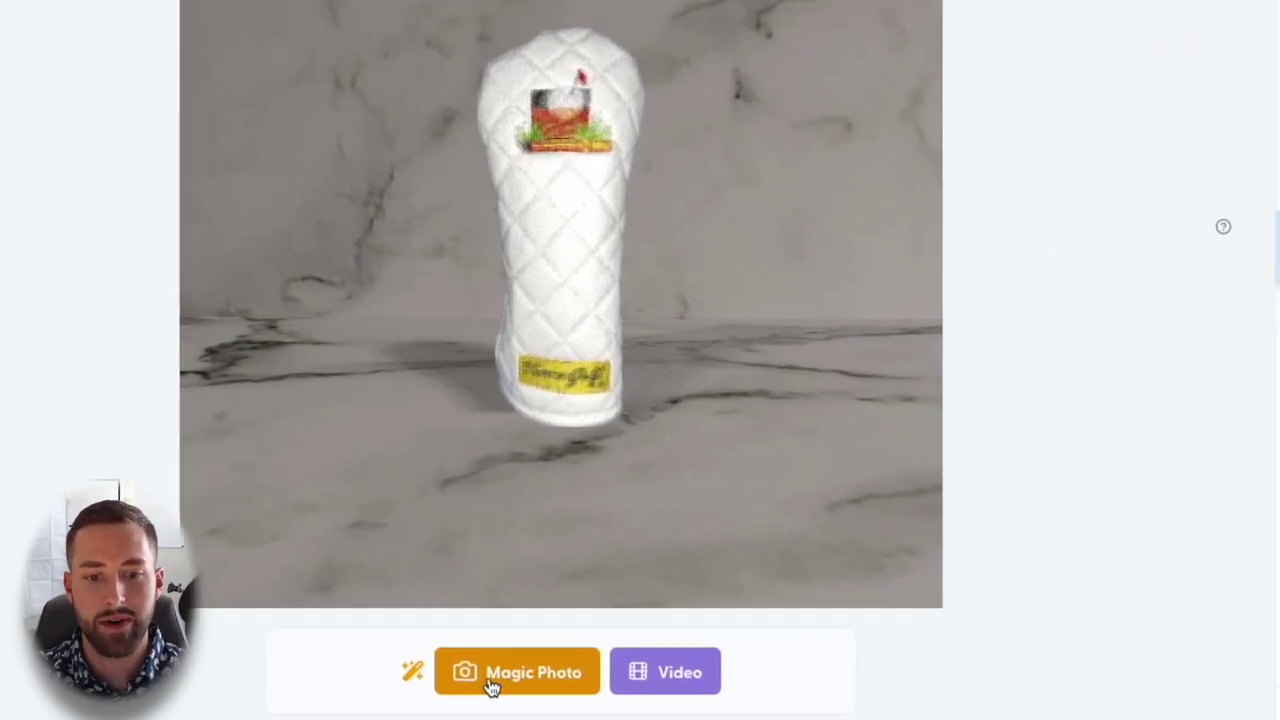
# Start a Magic Photo and describe the surface with the color "brown" and the material "wood"
pyautogui.click(546, 648)
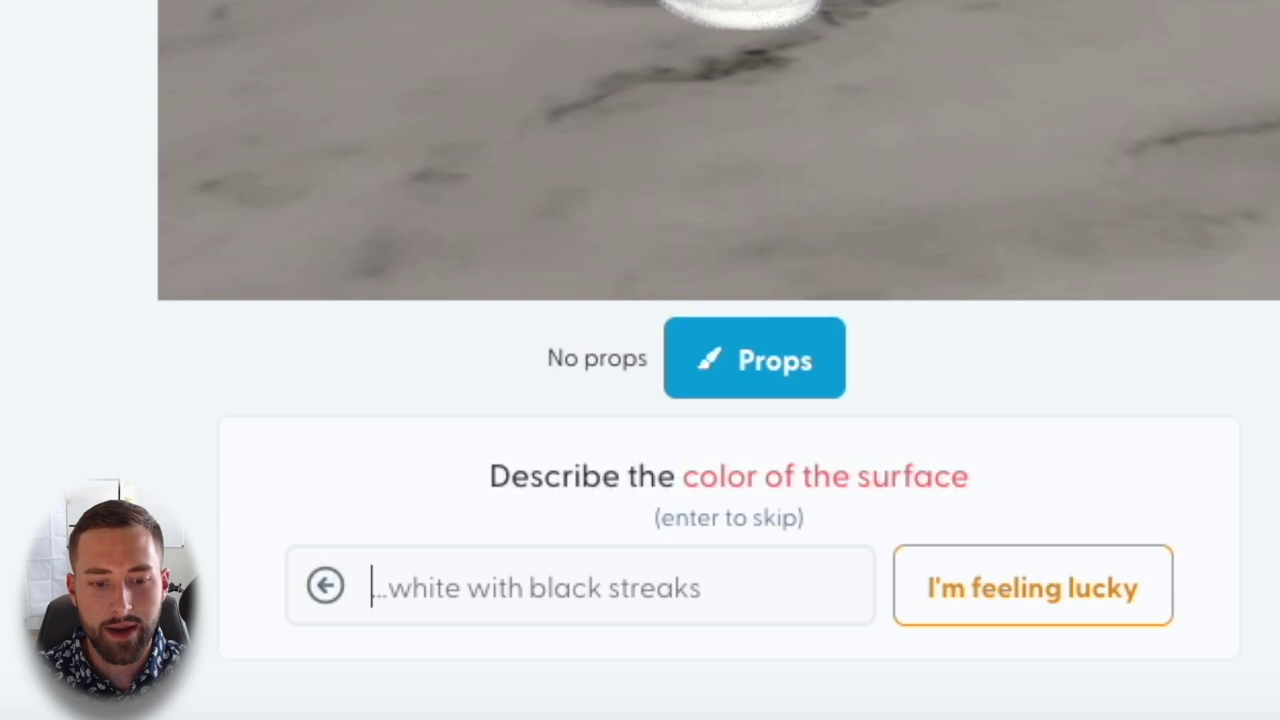
pyautogui.write('brown')
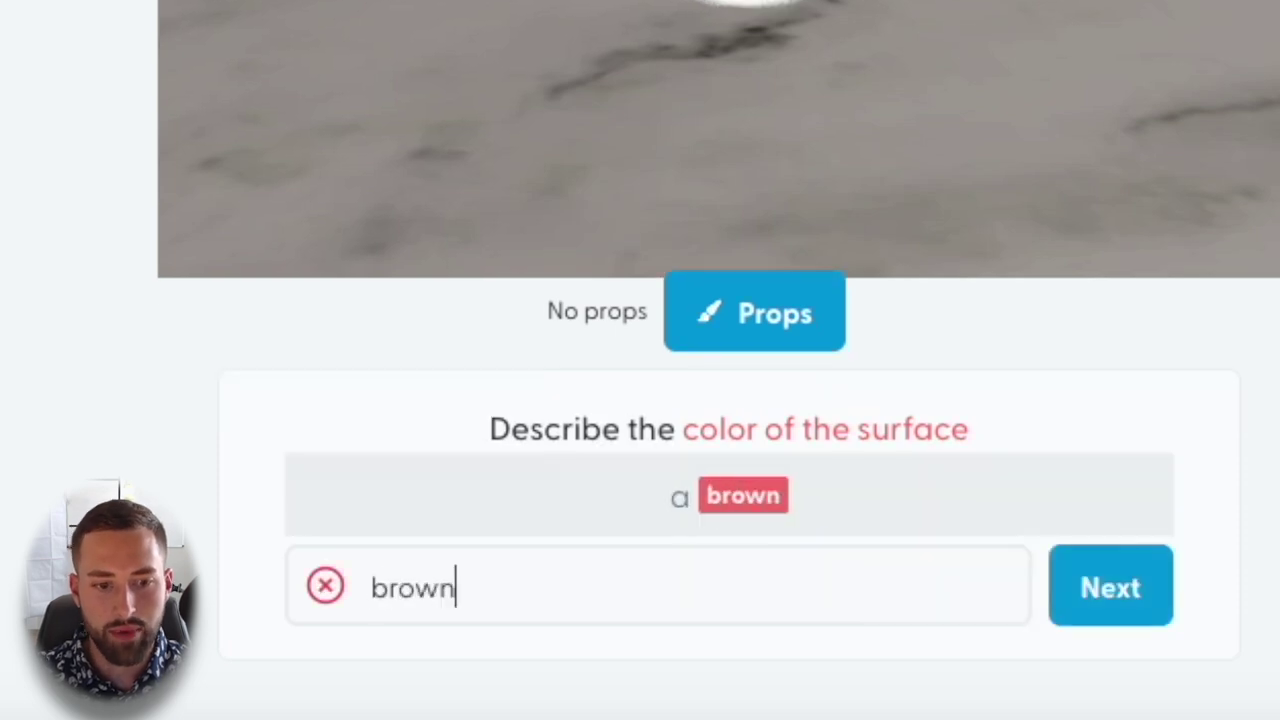
pyautogui.click(1113, 588)
pyautogui.click(605, 612)
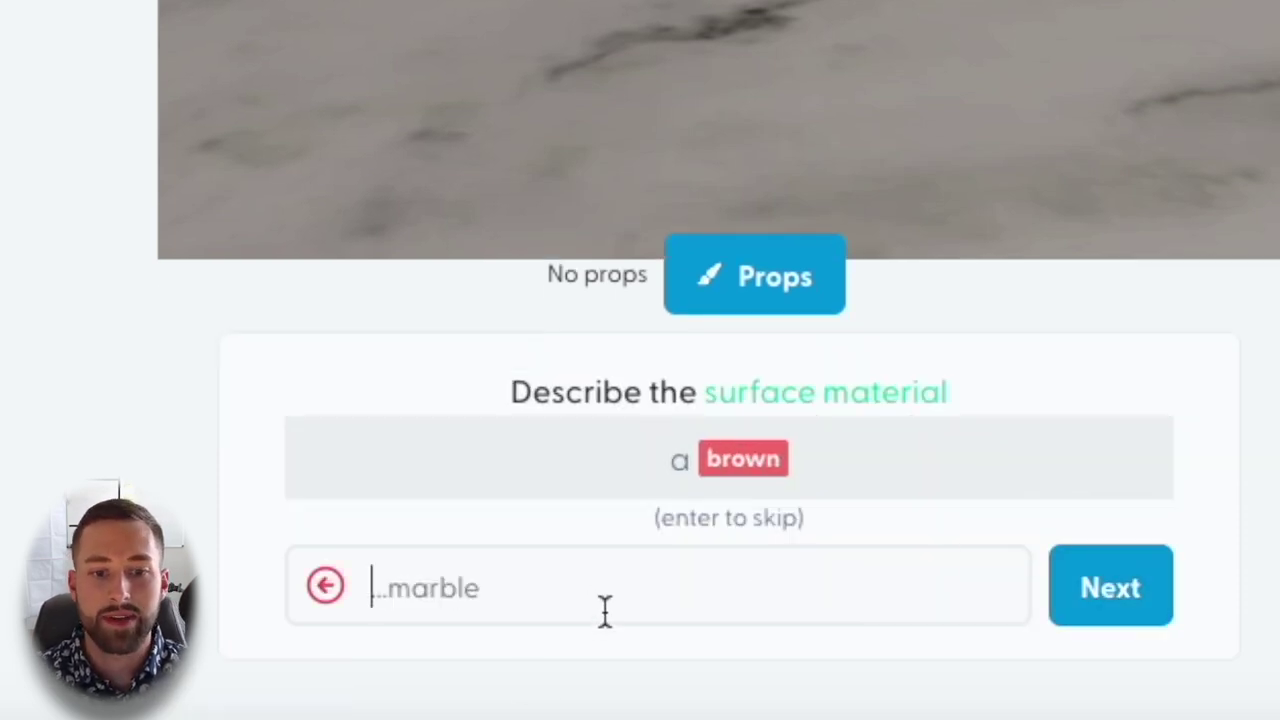
pyautogui.write('wood')
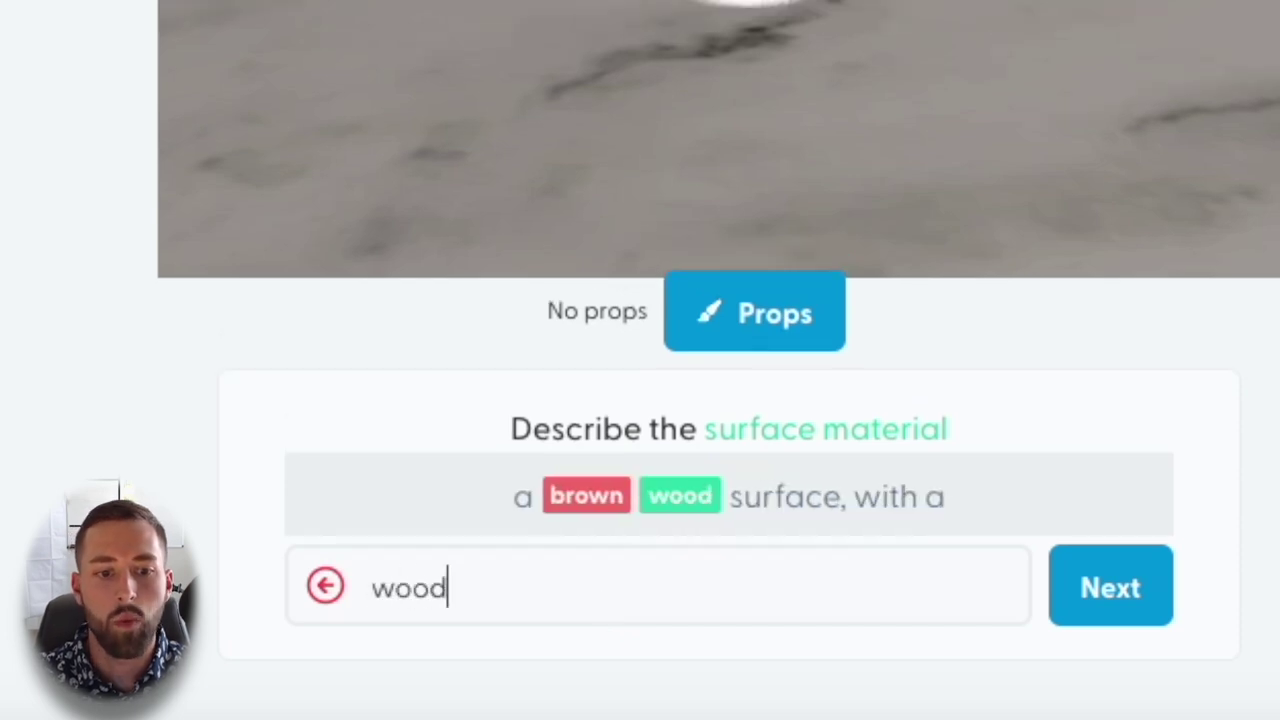
pyautogui.click(1140, 620)
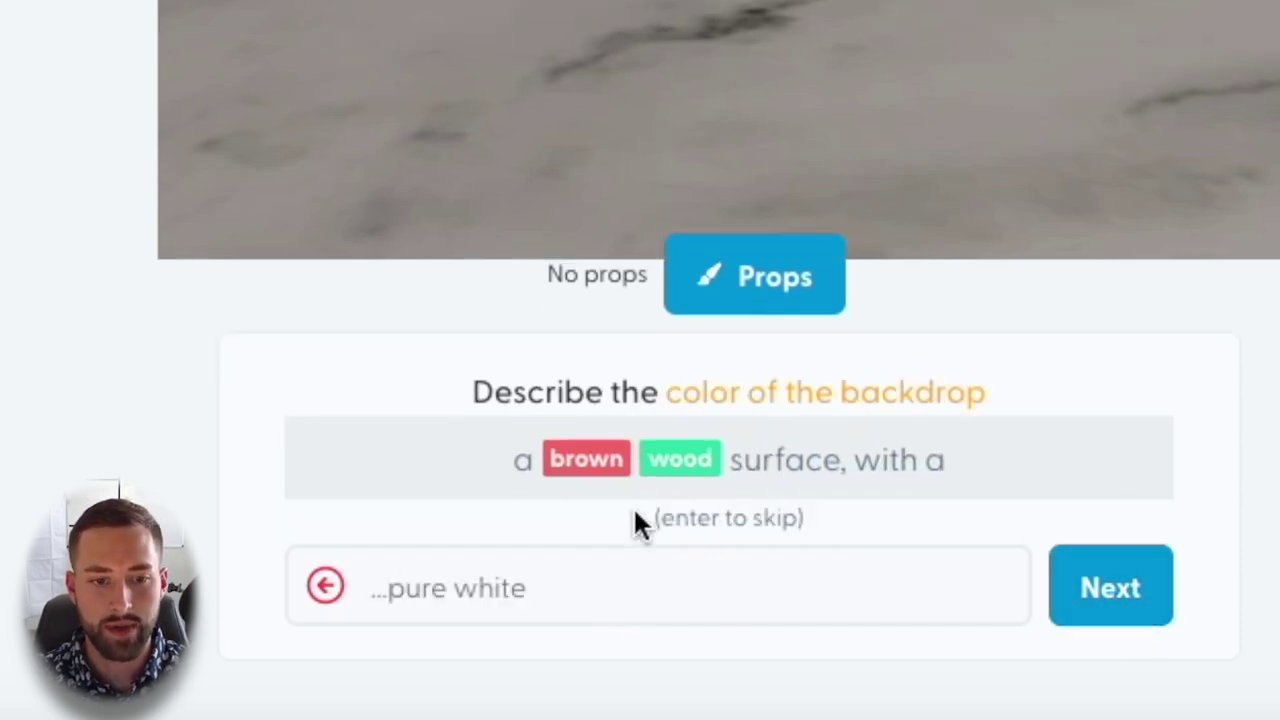
# Describe the backdrop as "blue" "sky", add the modifier "golf ball" and generate the photo
pyautogui.click(818, 587)
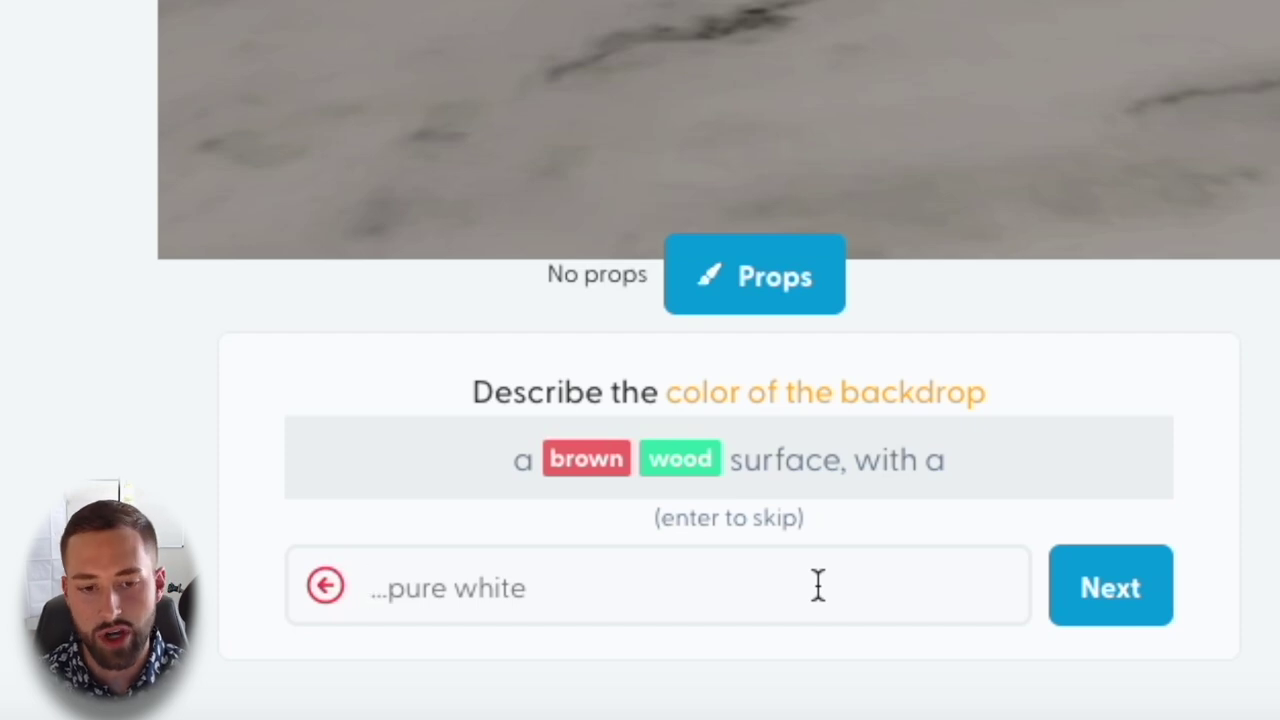
pyautogui.write('blue')
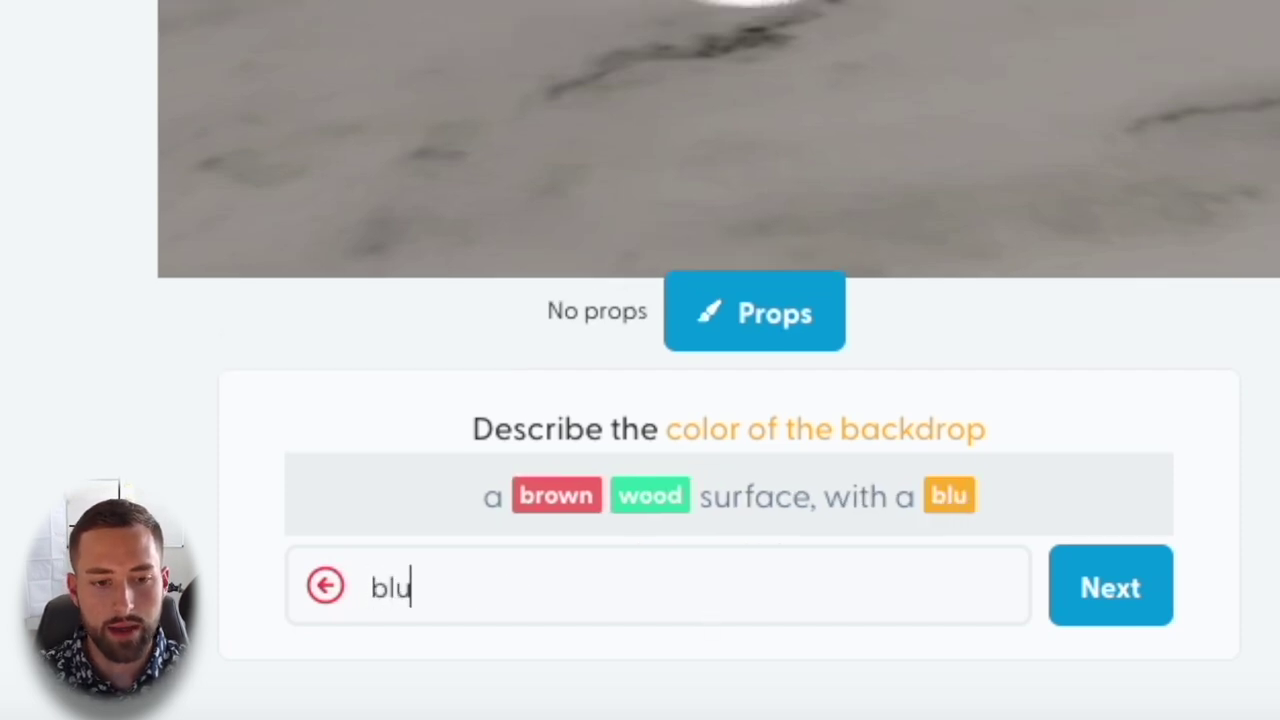
pyautogui.click(1128, 600)
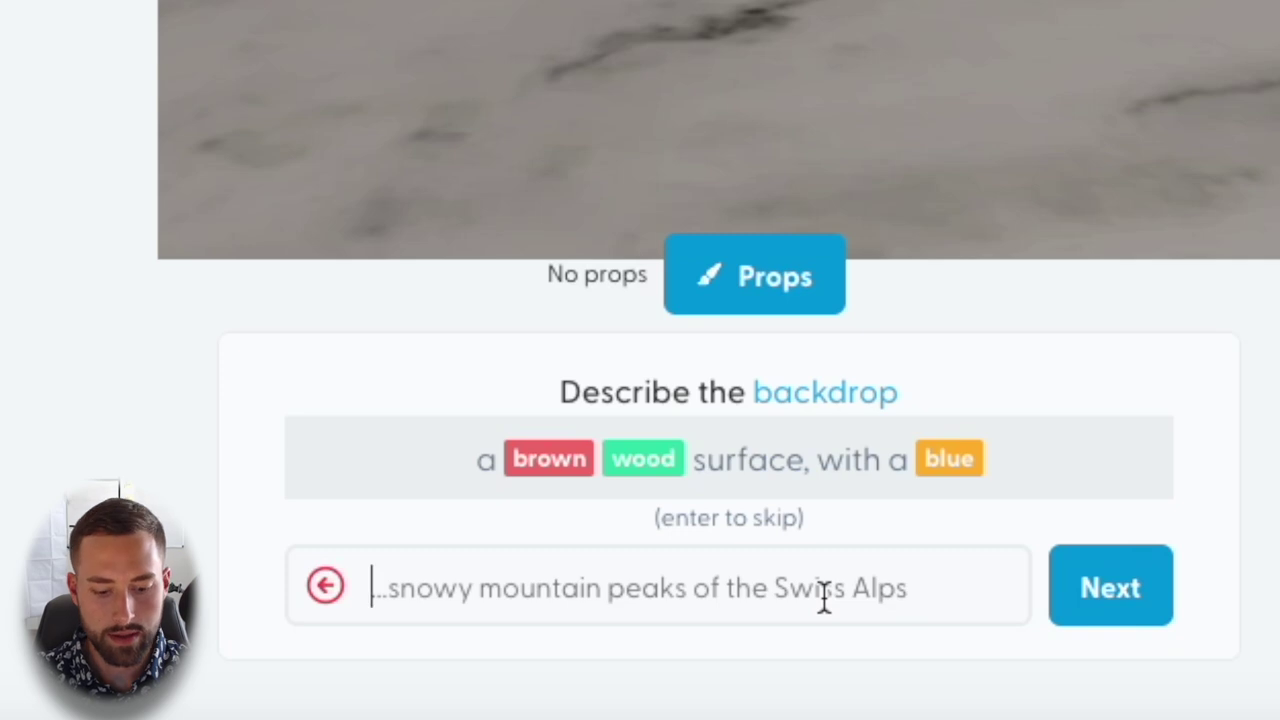
pyautogui.write('sky')
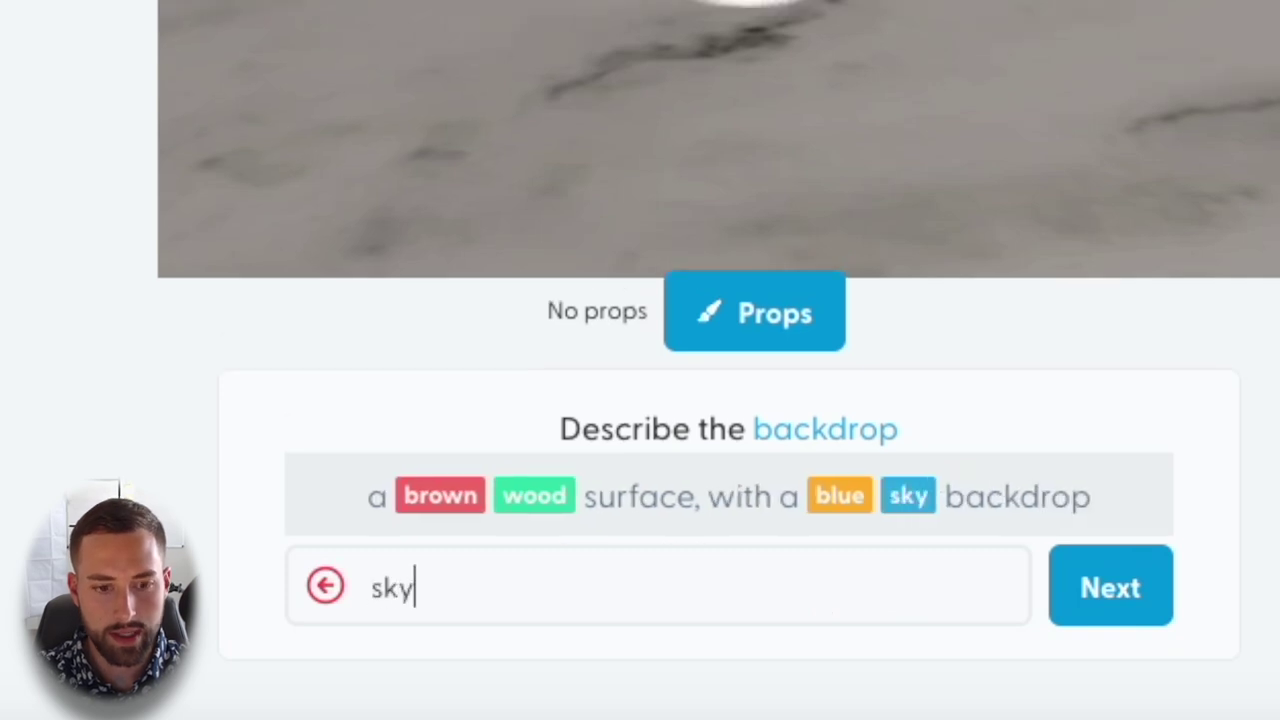
pyautogui.click(1115, 595)
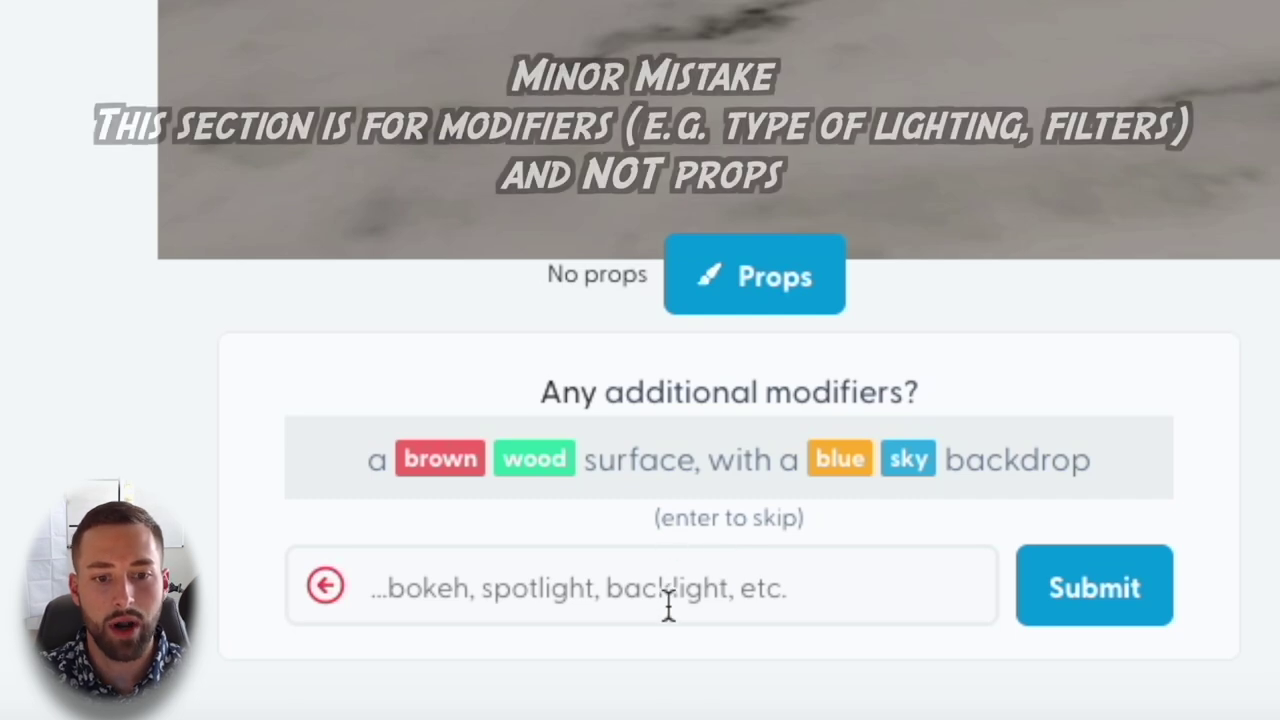
pyautogui.write('golf ball')
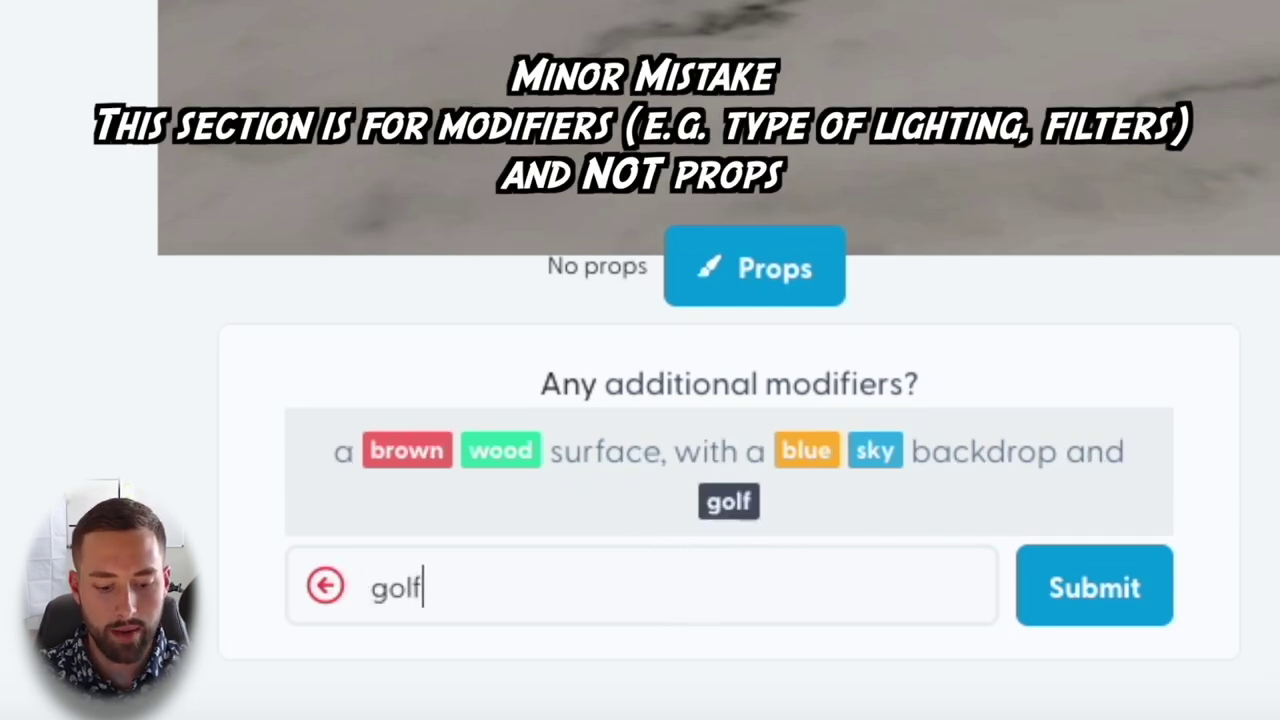
pyautogui.click(1131, 609)
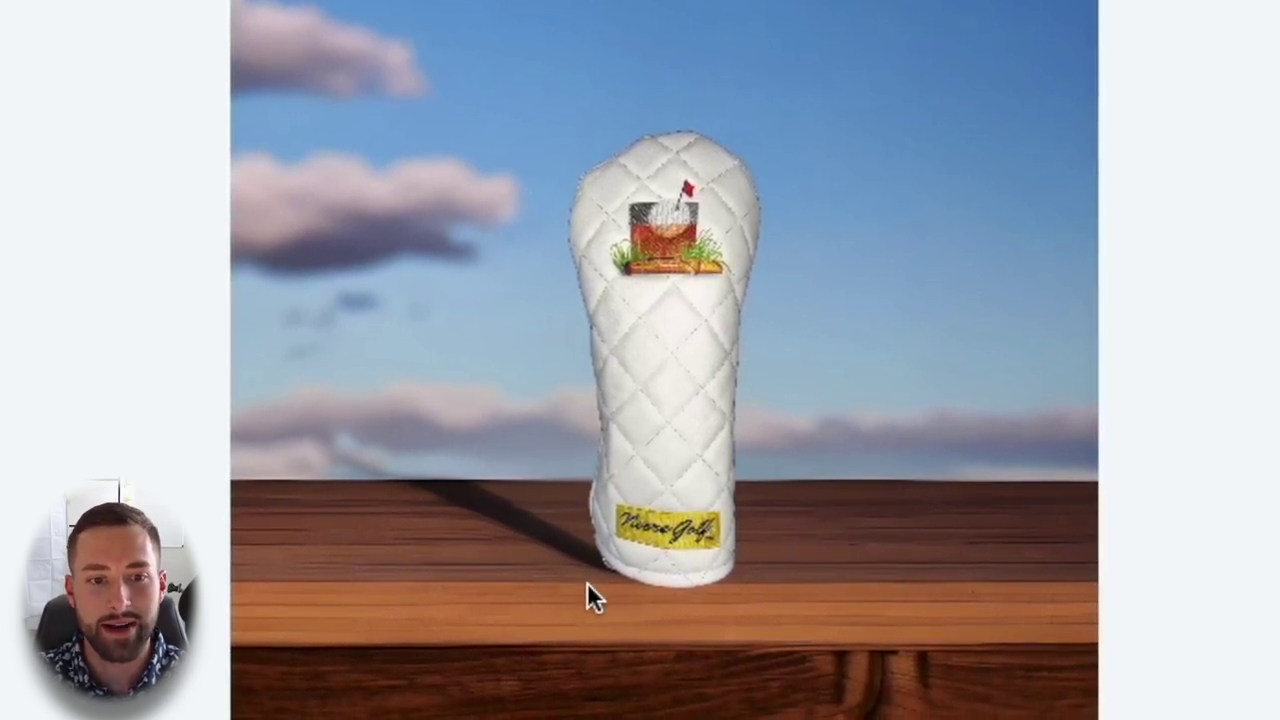
# Draw a rounded prop shape on the table to the left of the headcover, save it as "golf ball" and regenerate the photo
pyautogui.scroll(-5, 759, 670)
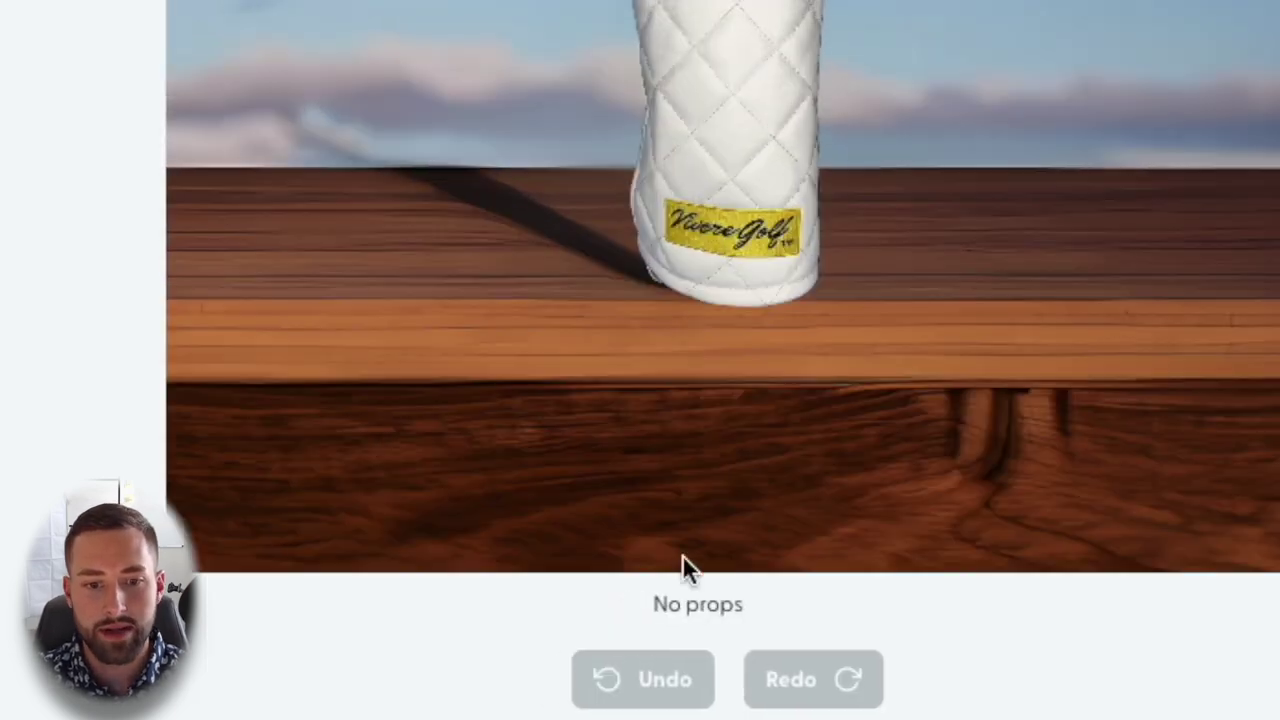
pyautogui.scroll(3, 730, 558)
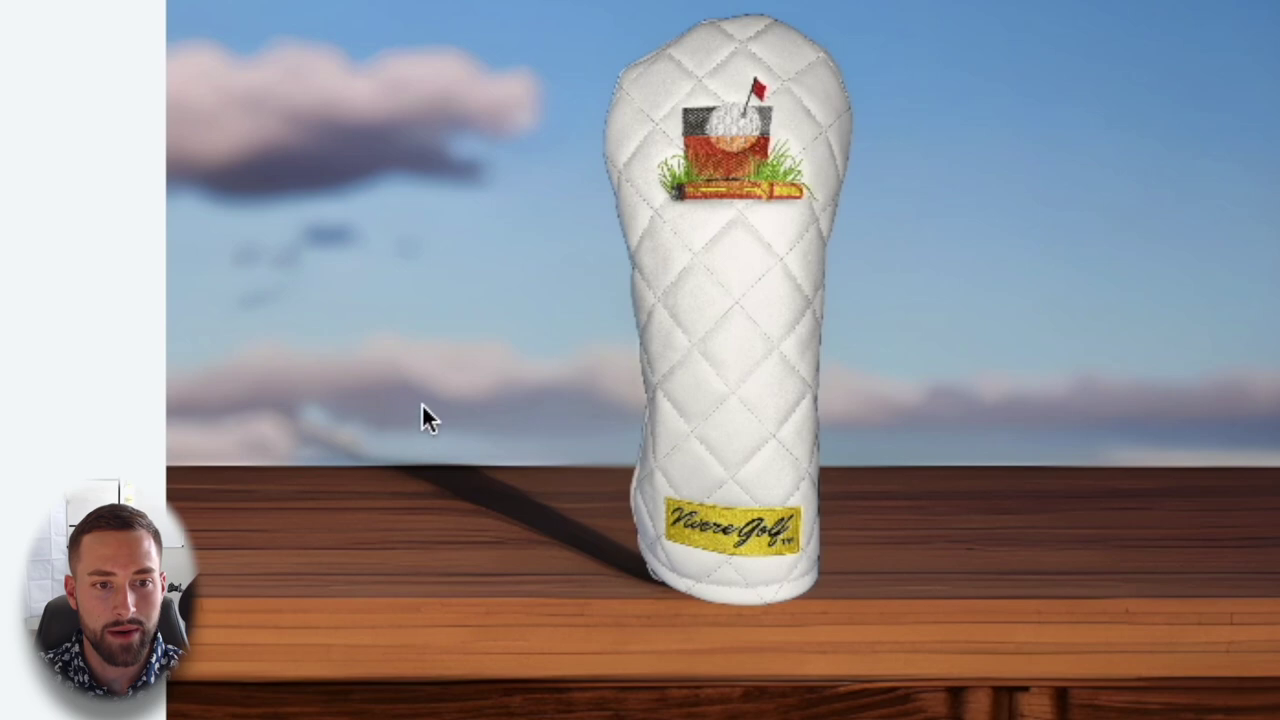
pyautogui.moveTo(293, 394)
pyautogui.mouseDown()
pyautogui.moveTo(325, 585)
pyautogui.moveTo(466, 592)
pyautogui.moveTo(578, 468)
pyautogui.moveTo(441, 320)
pyautogui.moveTo(373, 335)
pyautogui.moveTo(397, 354)
pyautogui.mouseUp()
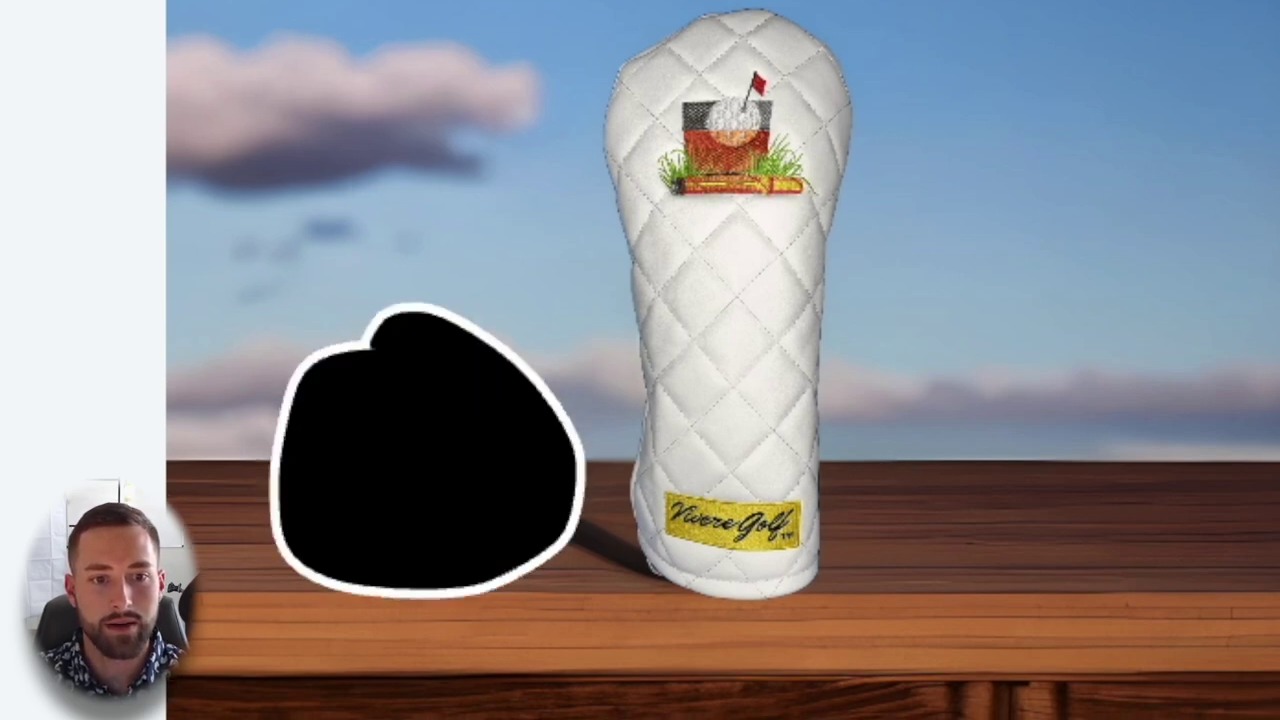
pyautogui.scroll(-5, 745, 425)
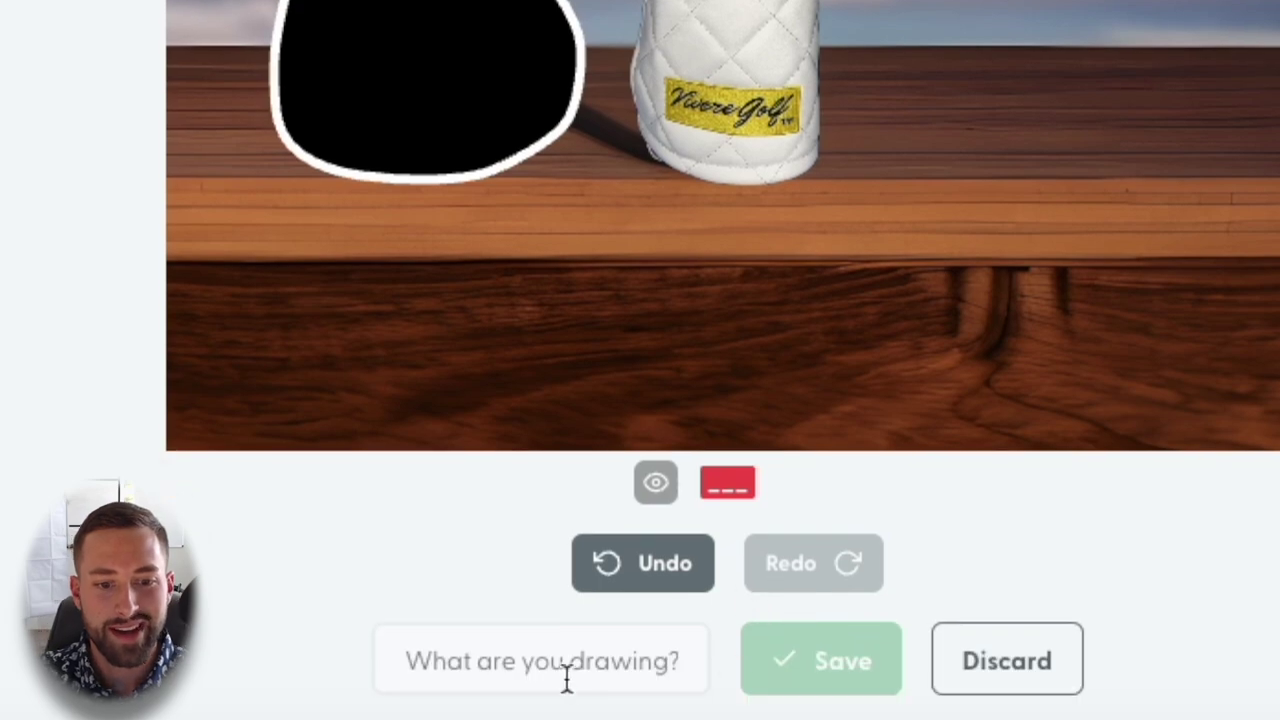
pyautogui.click(565, 679)
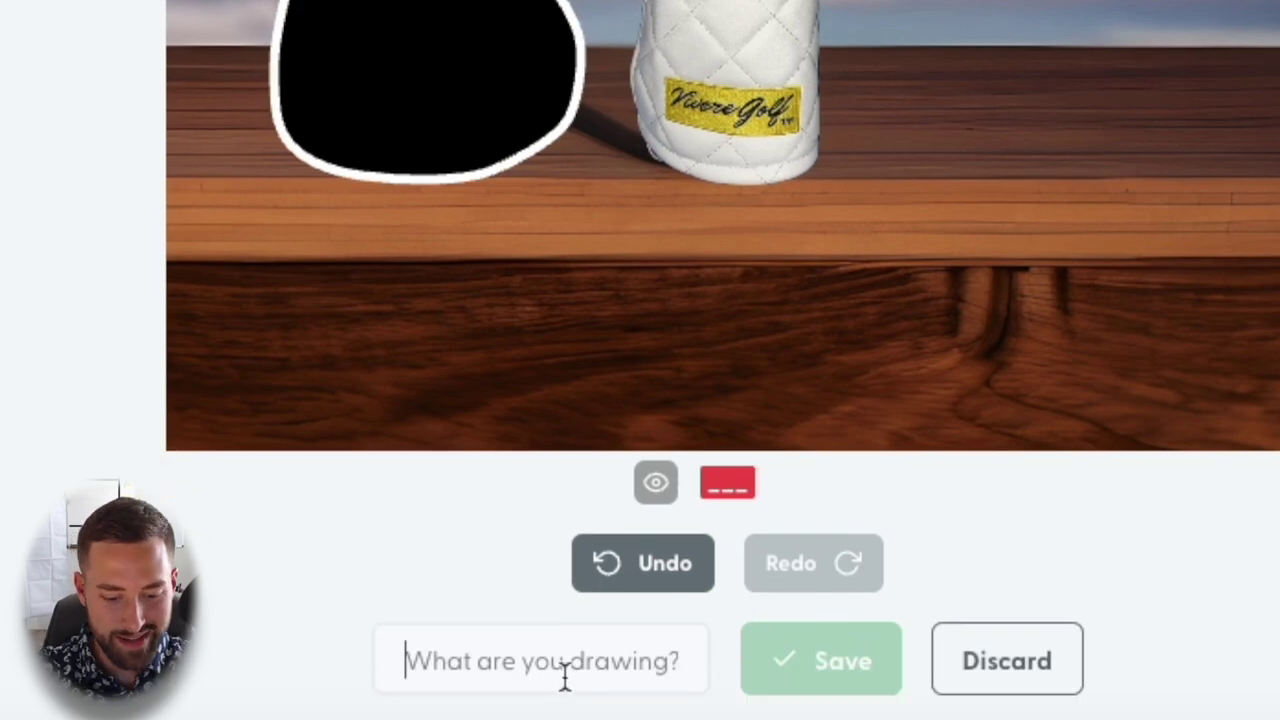
pyautogui.write('golf ball')
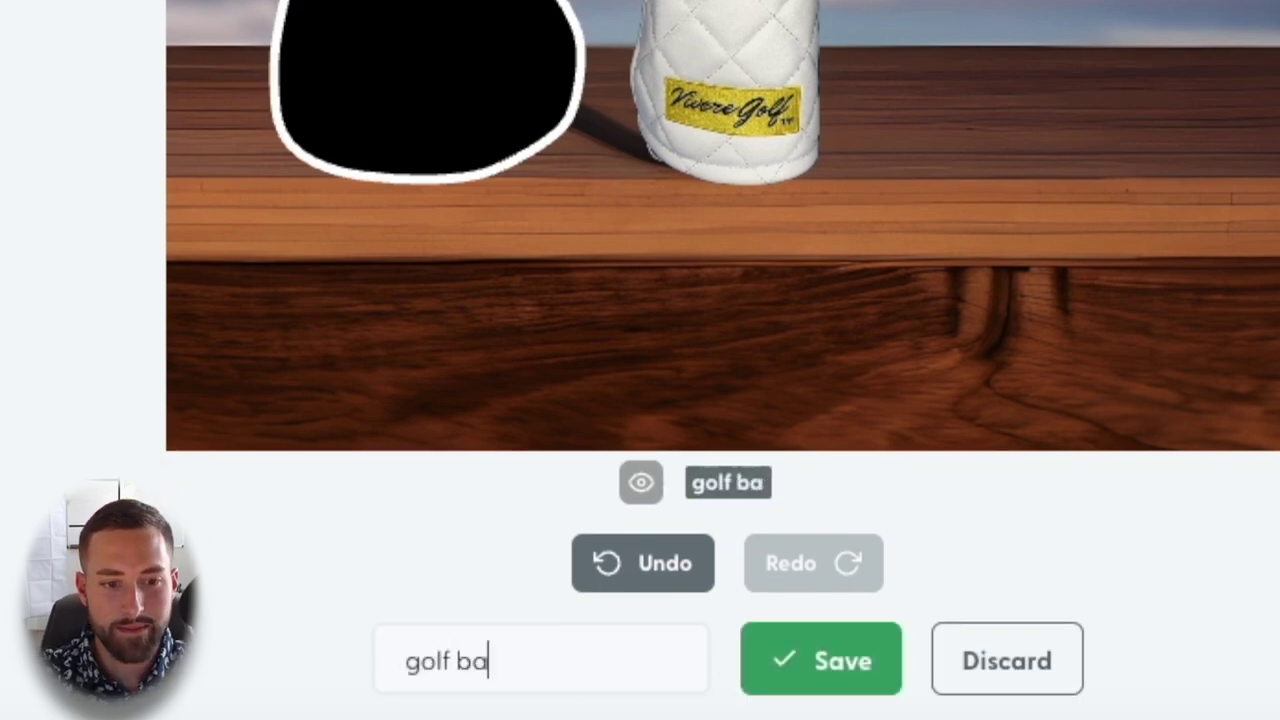
pyautogui.click(830, 662)
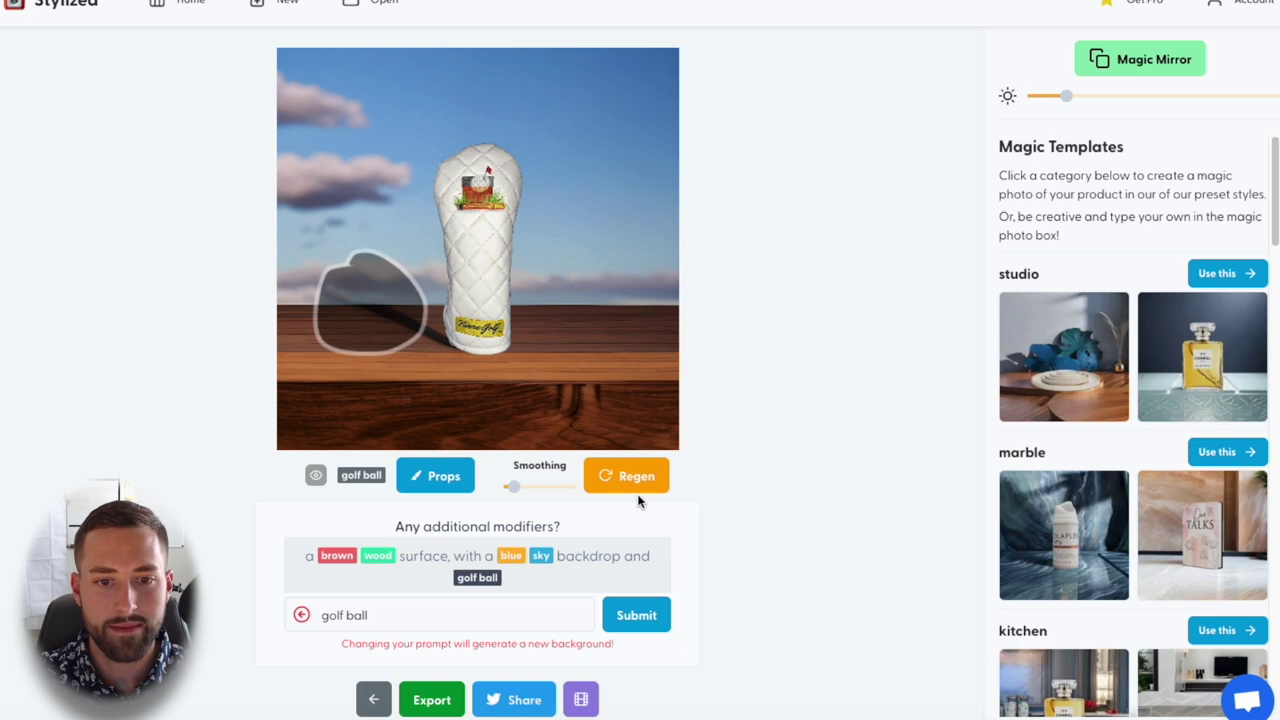
pyautogui.click(617, 480)
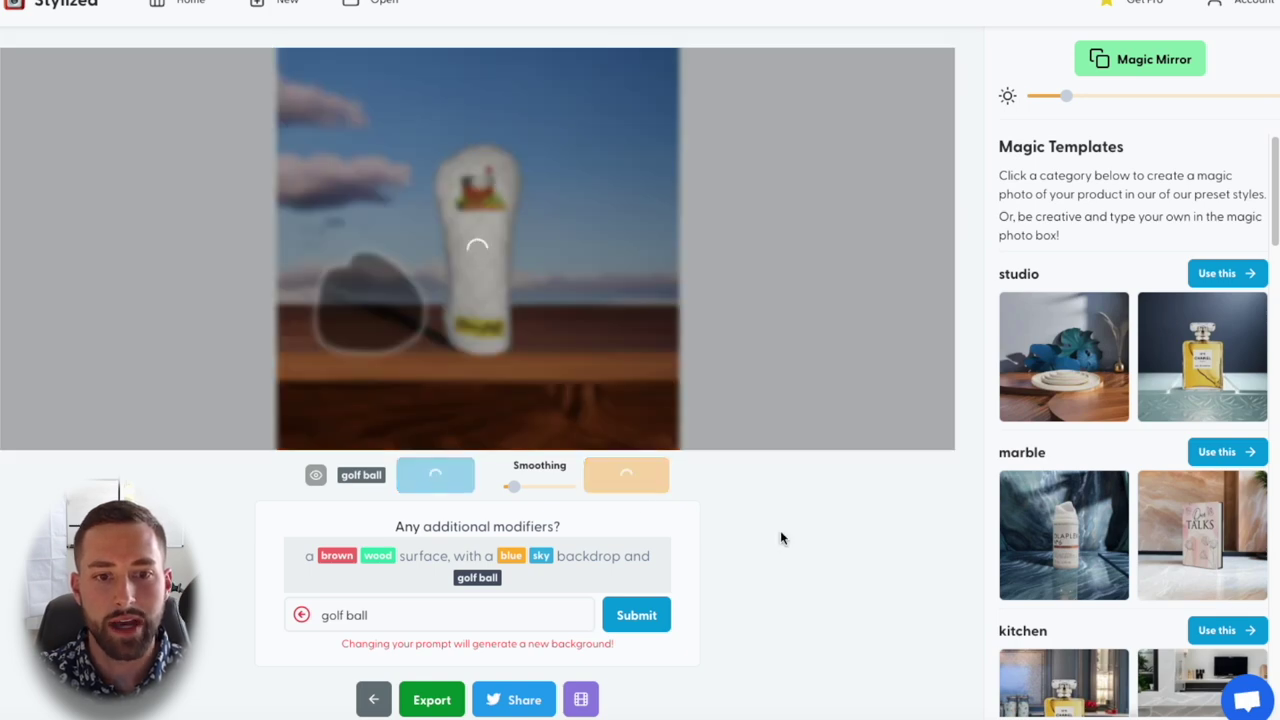
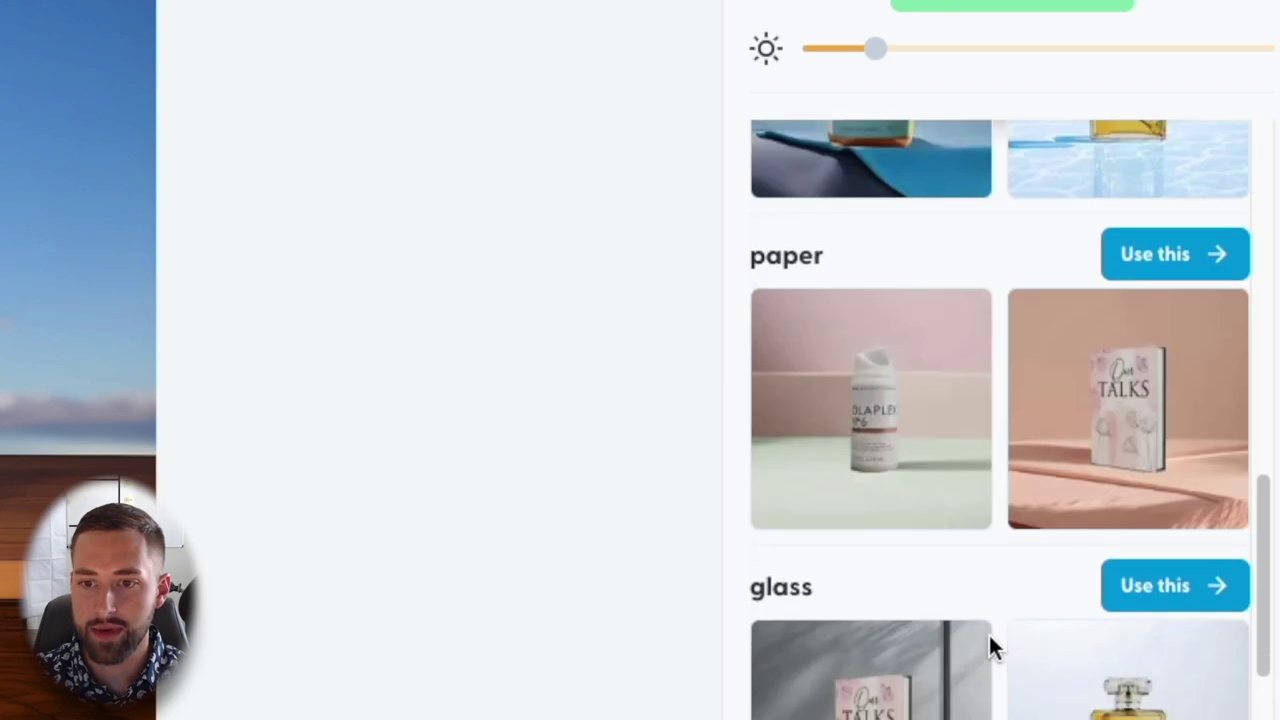
# Apply the mountain Magic Template to the headcover photo
pyautogui.scroll(-5, 989, 600)
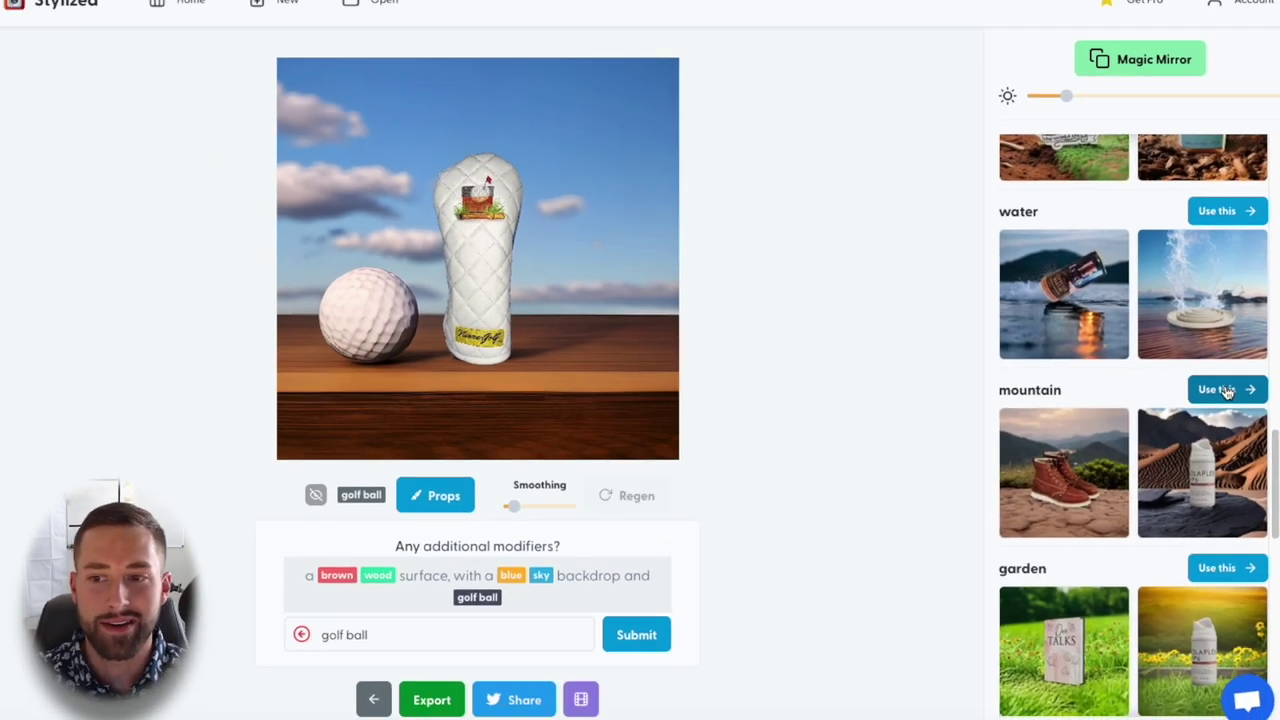
pyautogui.click(1226, 391)
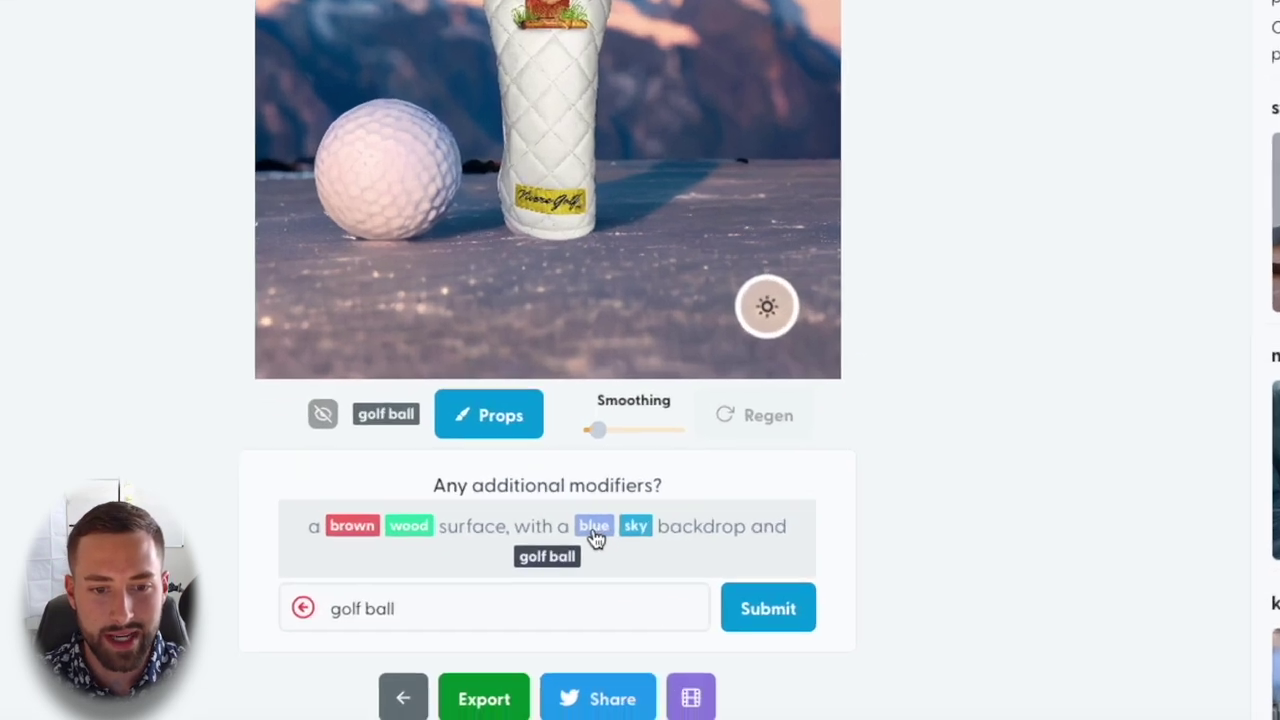
# Change the backdrop description to the color "green" and the scene "golf course"
pyautogui.click(510, 576)
pyautogui.write('green')
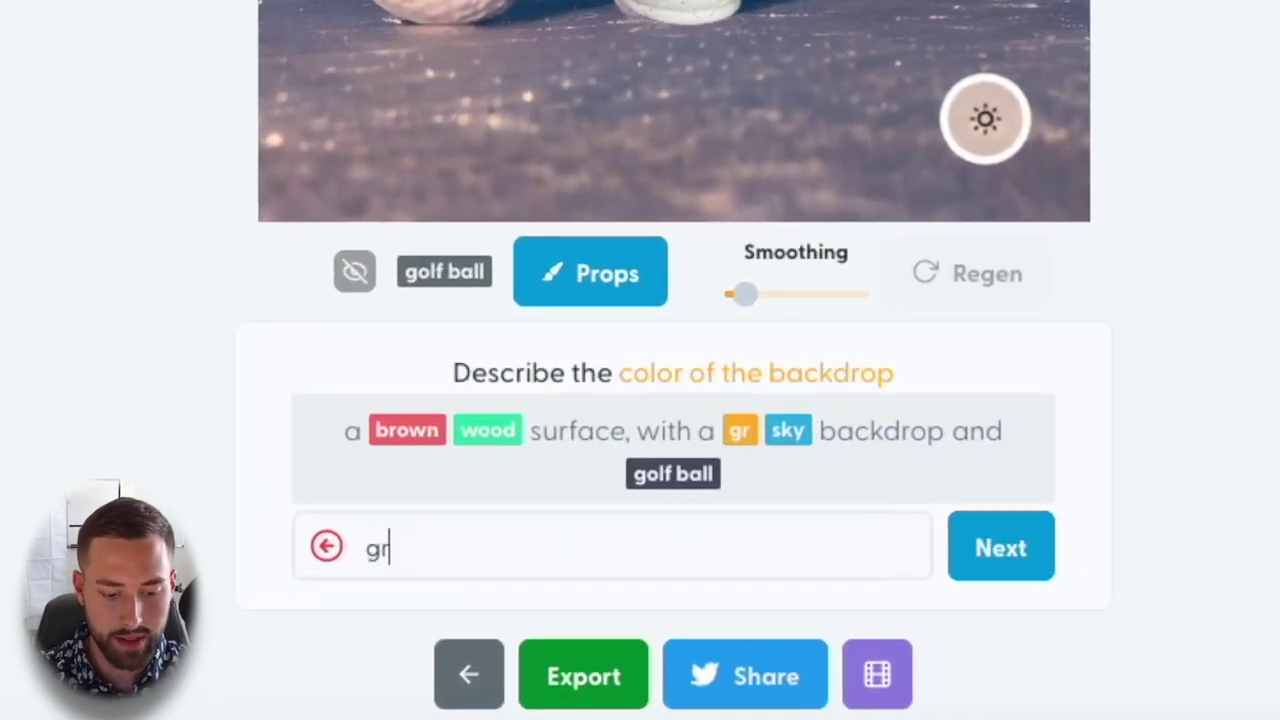
pyautogui.click(805, 438)
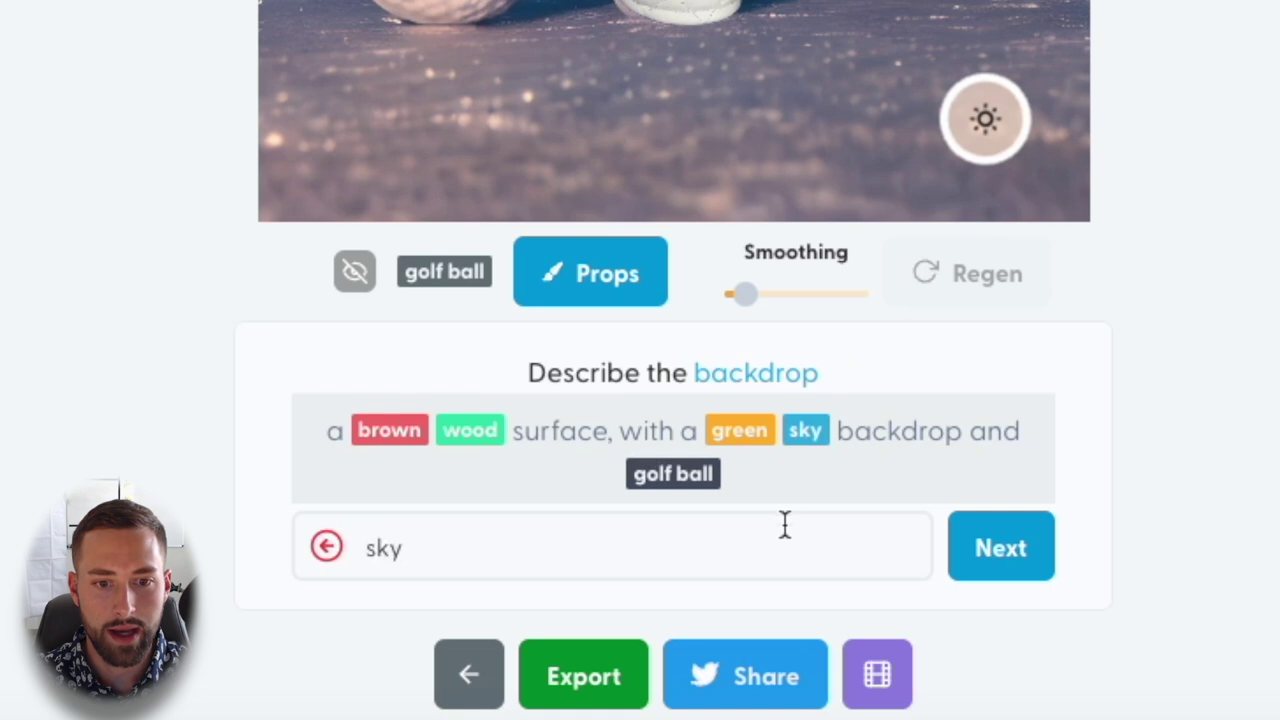
pyautogui.write('golf course')
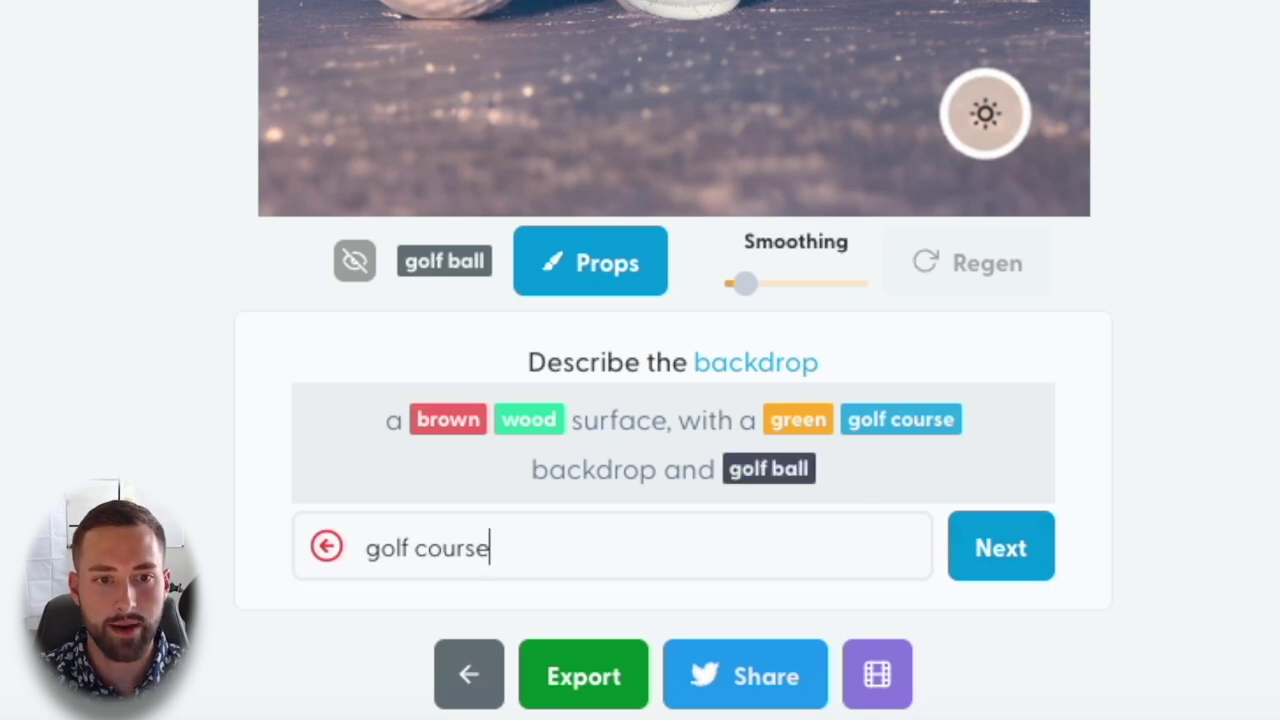
# Change the surface description to the color "green" and the material "grass"
pyautogui.click(449, 426)
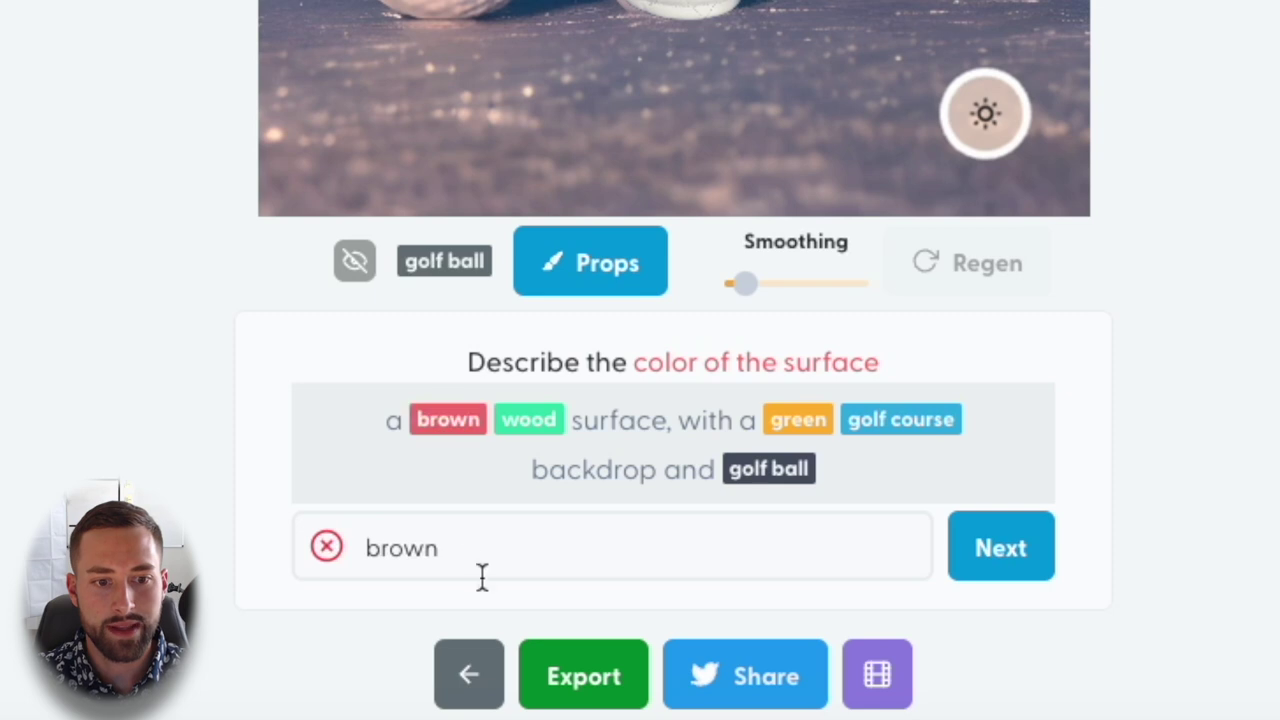
pyautogui.doubleClick(483, 548)
pyautogui.write('green')
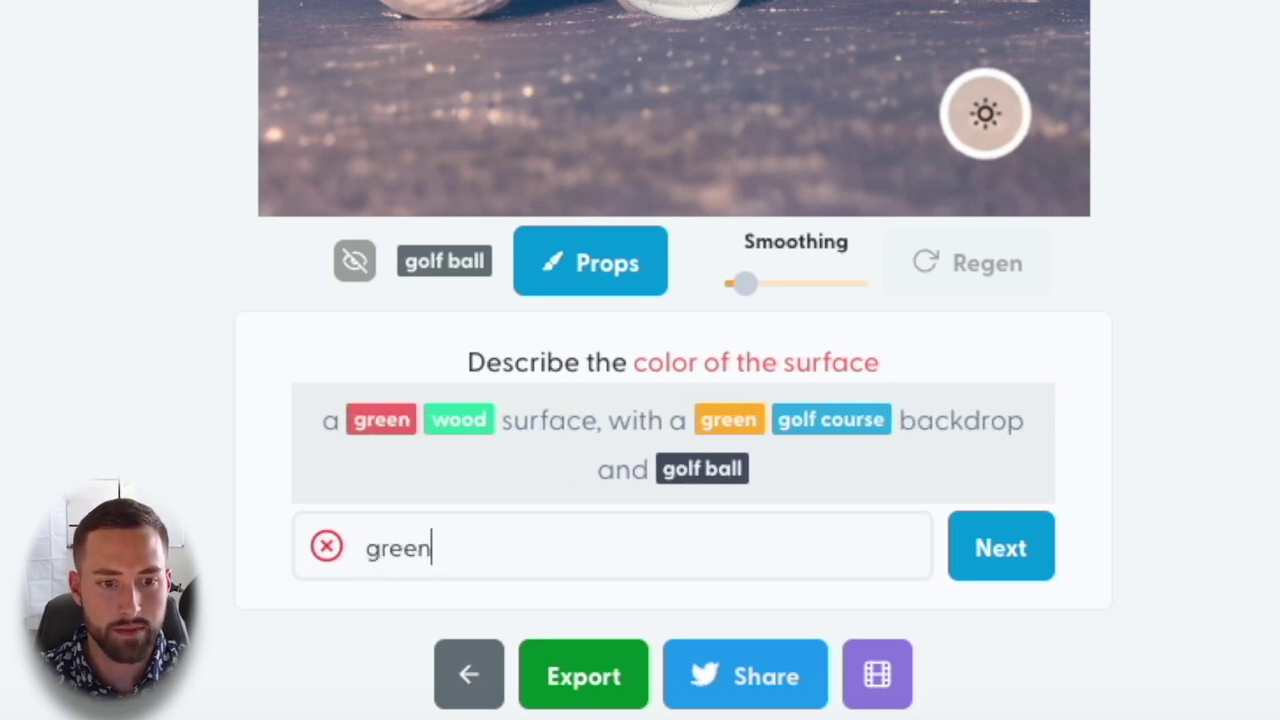
pyautogui.press('Return')
pyautogui.write('grass')
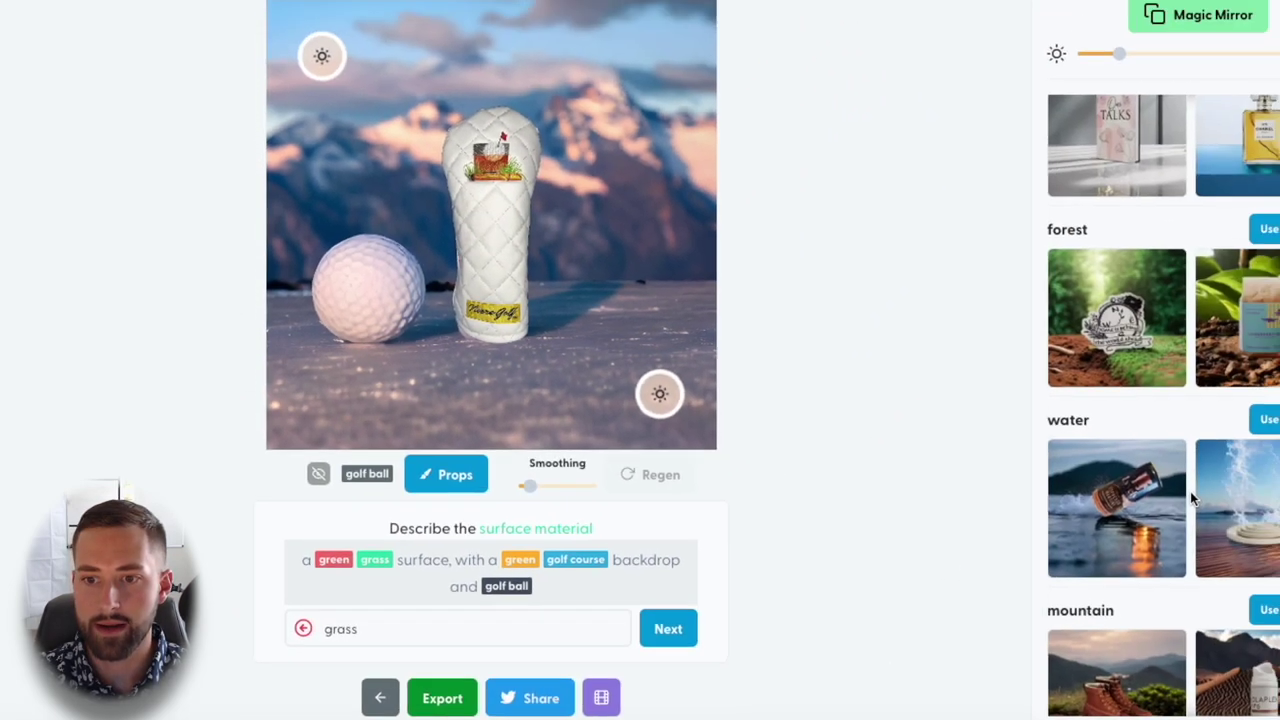
# Apply the mountain Magic Template to the photo with the updated green grass and golf course description
pyautogui.scroll(-3, 1160, 499)
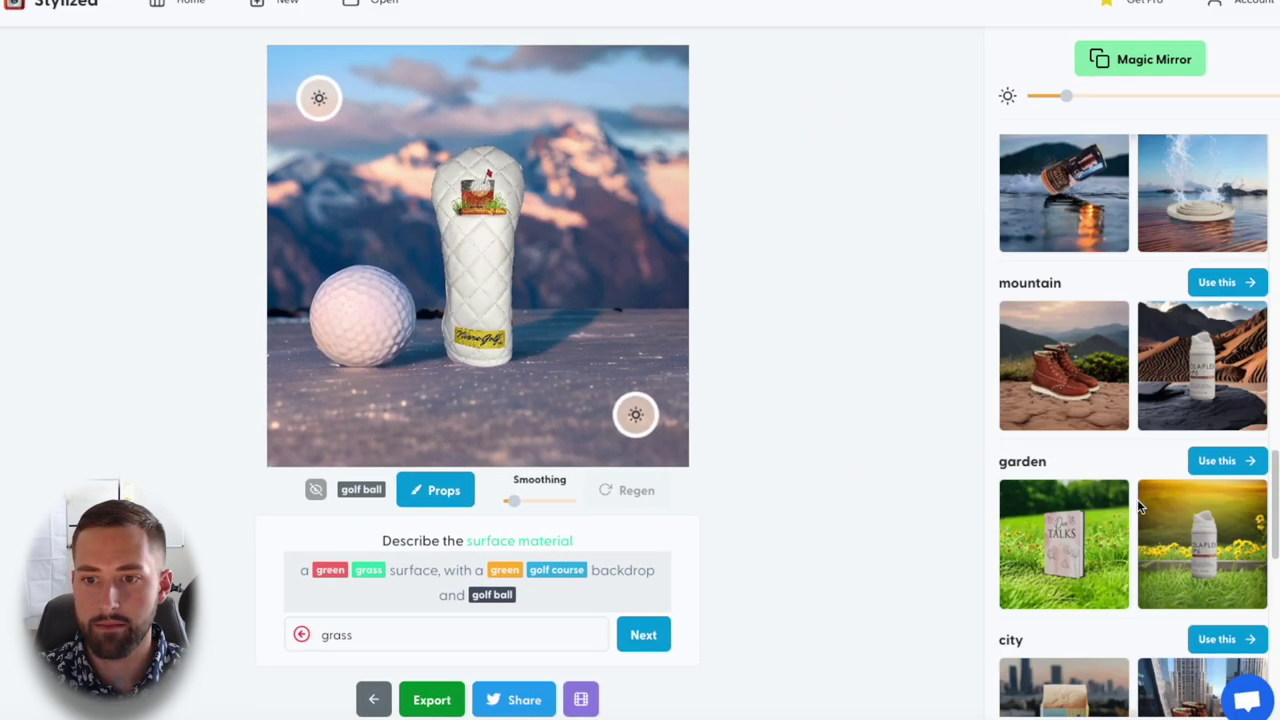
pyautogui.scroll(3, 1165, 460)
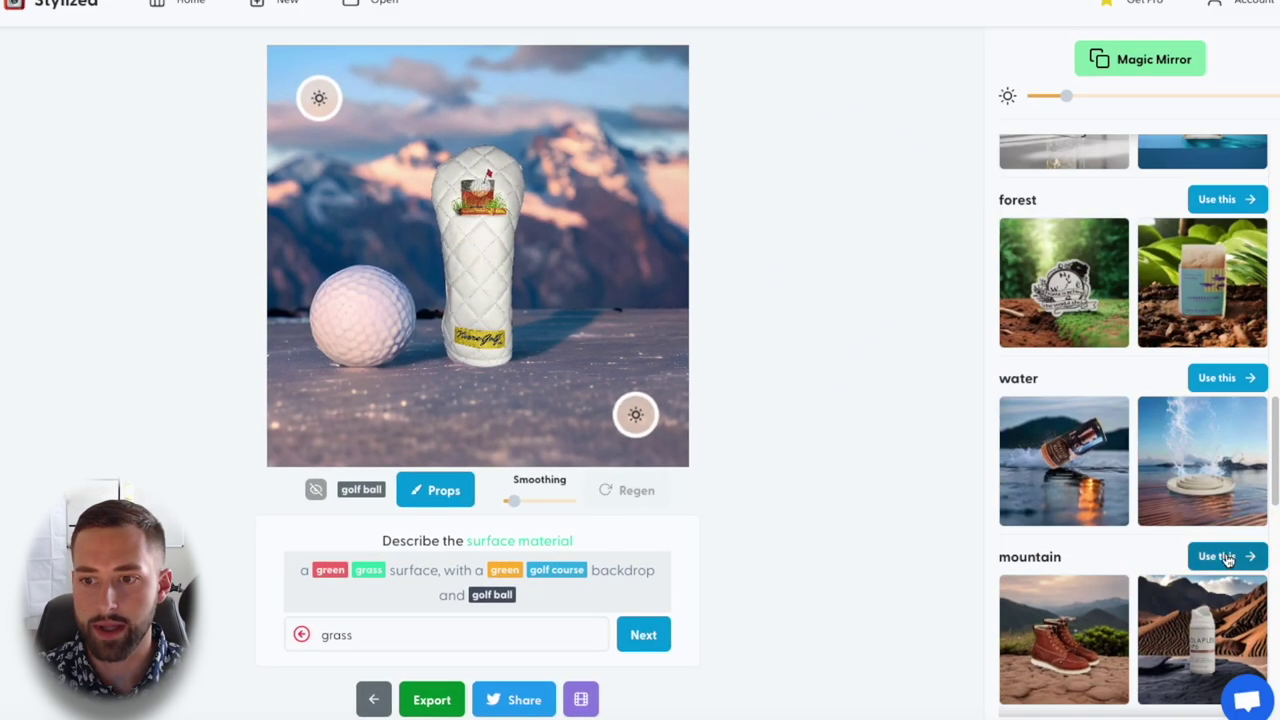
pyautogui.click(1226, 557)
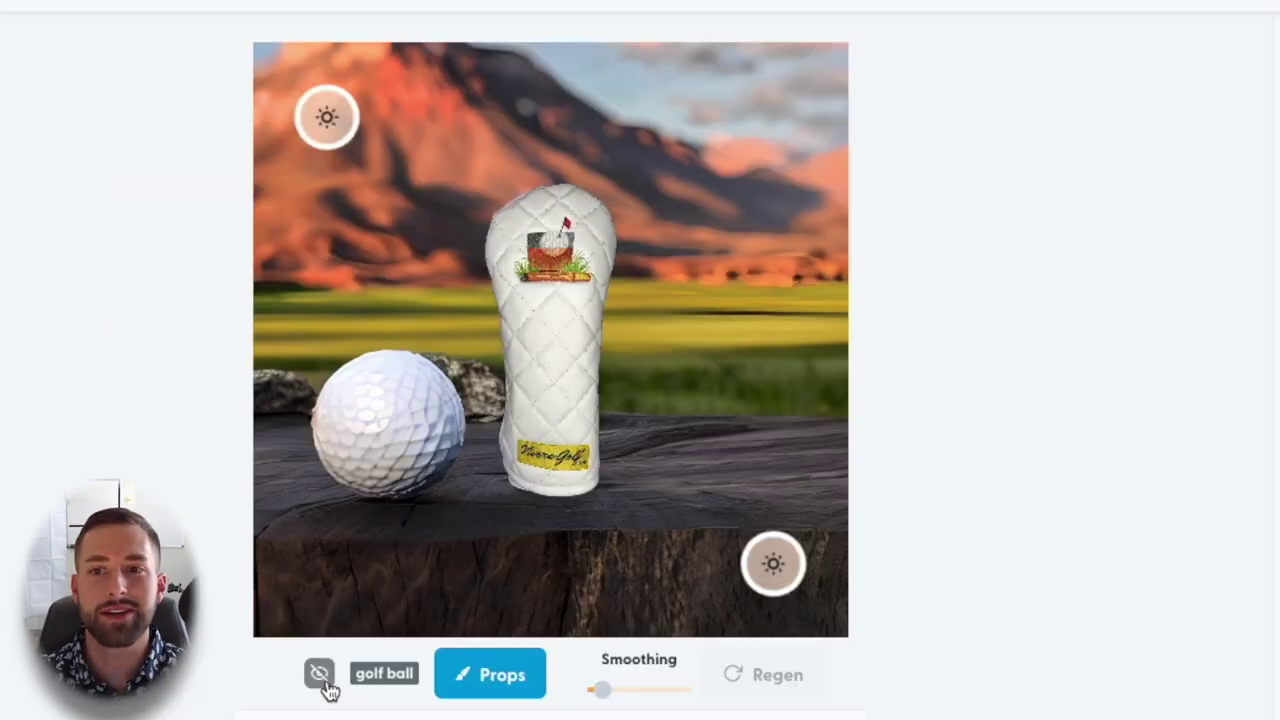
# Reposition the two lights, one just to the right of the headcover and the other just above the golf ball
pyautogui.moveTo(772, 565); pyautogui.dragTo(671, 356)
pyautogui.moveTo(318, 120); pyautogui.dragTo(321, 307)
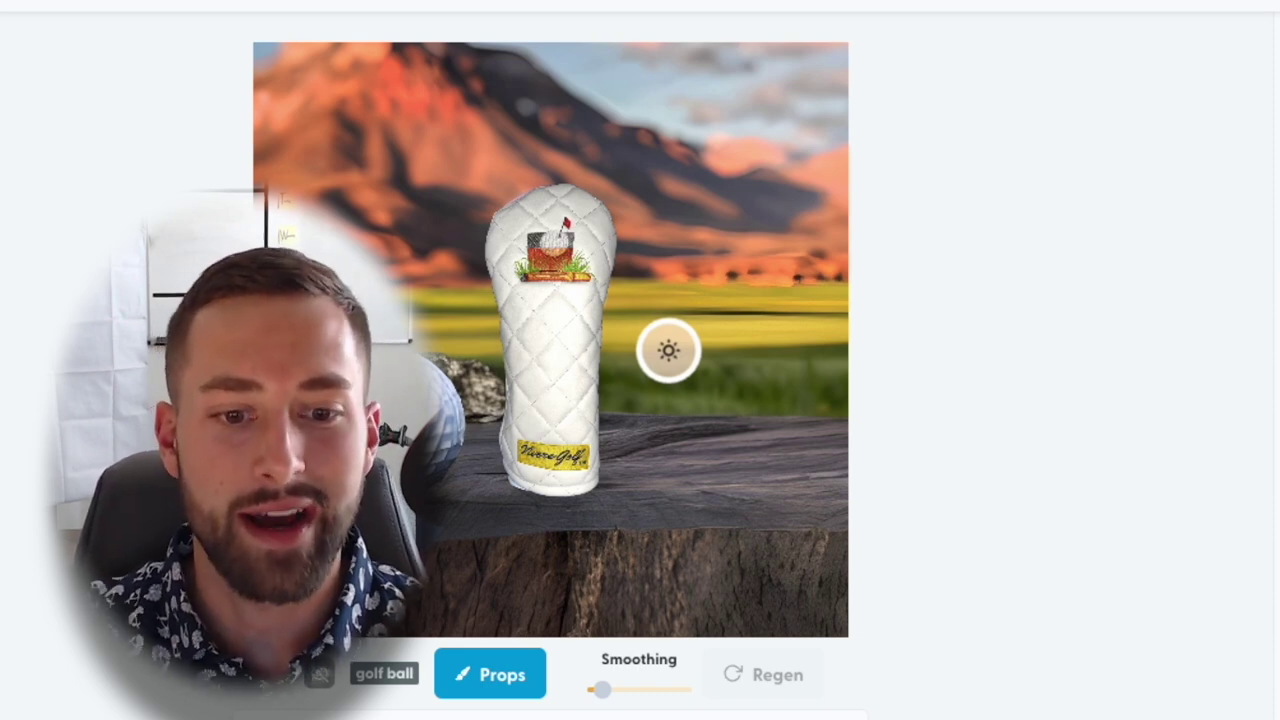
# Export the finished headcover photo as a PNG
pyautogui.scroll(-3, 490, 700)
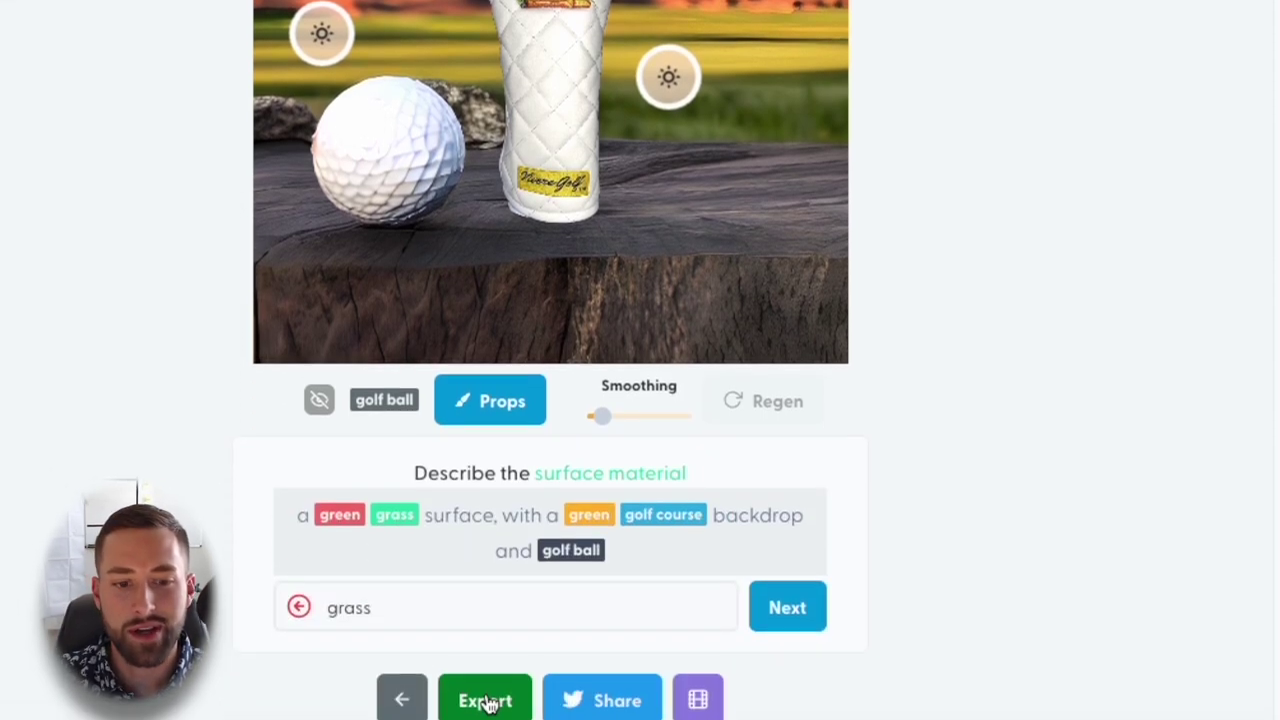
pyautogui.click(486, 690)
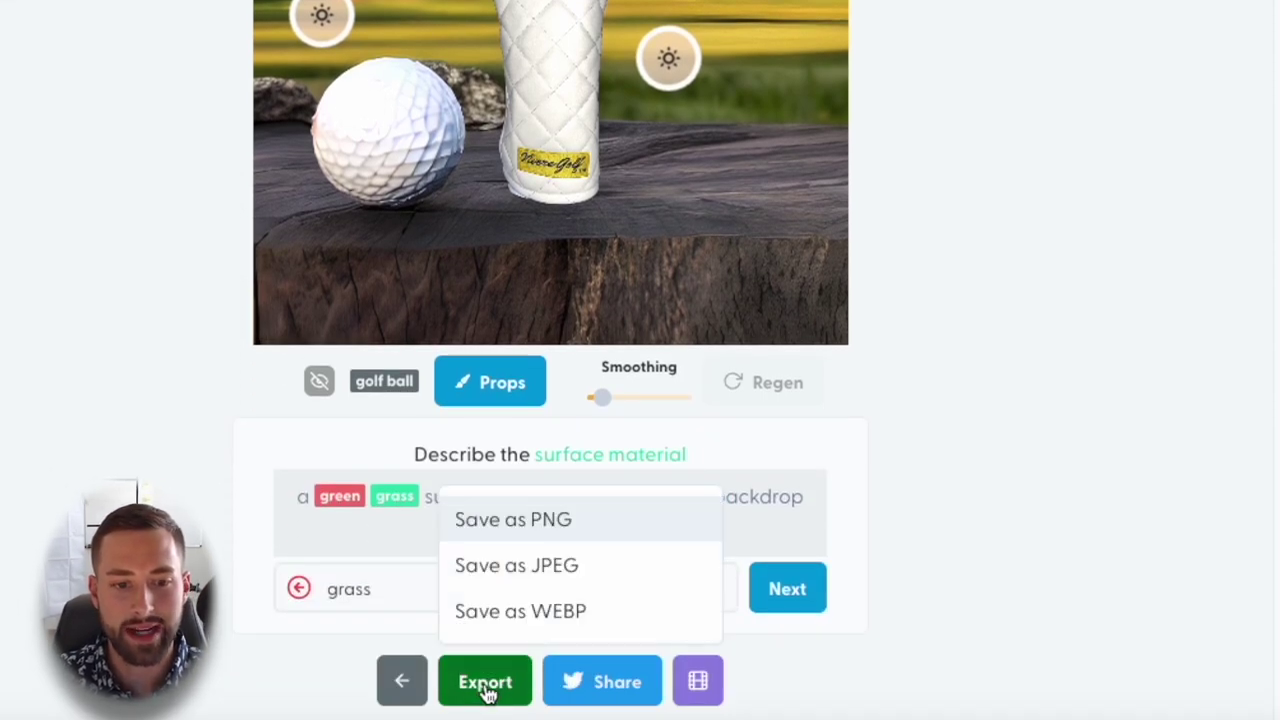
pyautogui.click(538, 522)
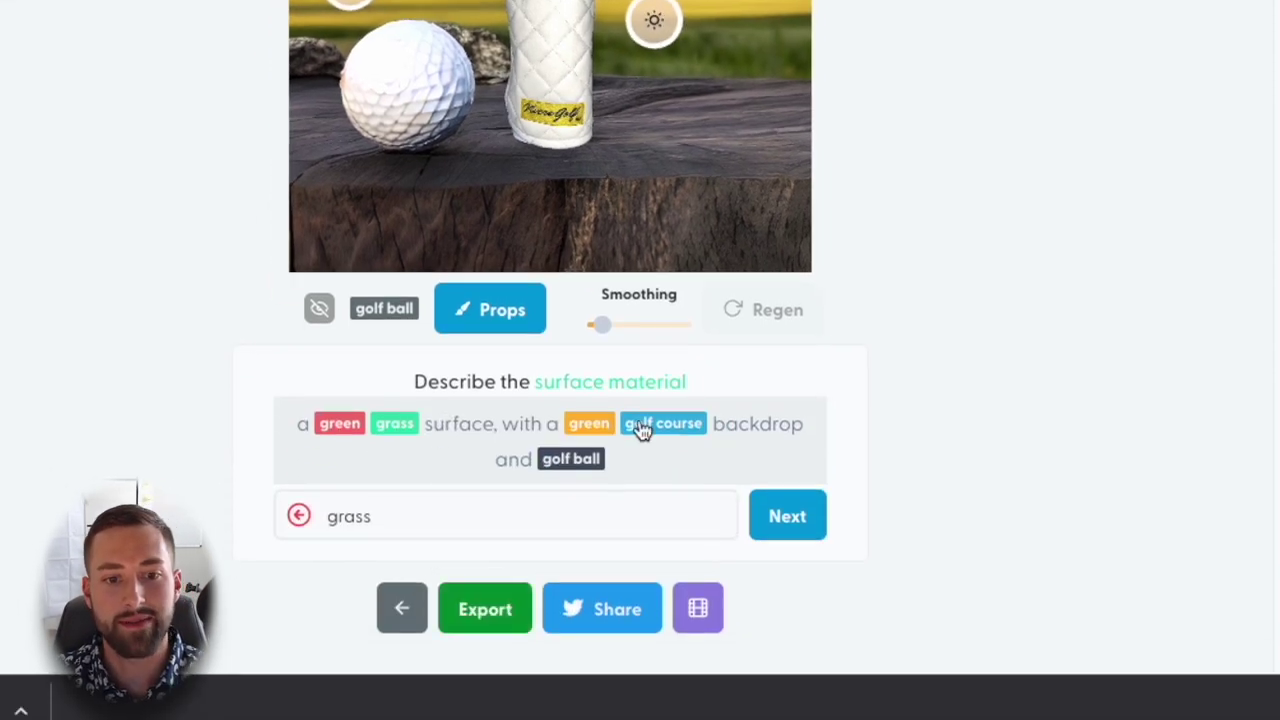